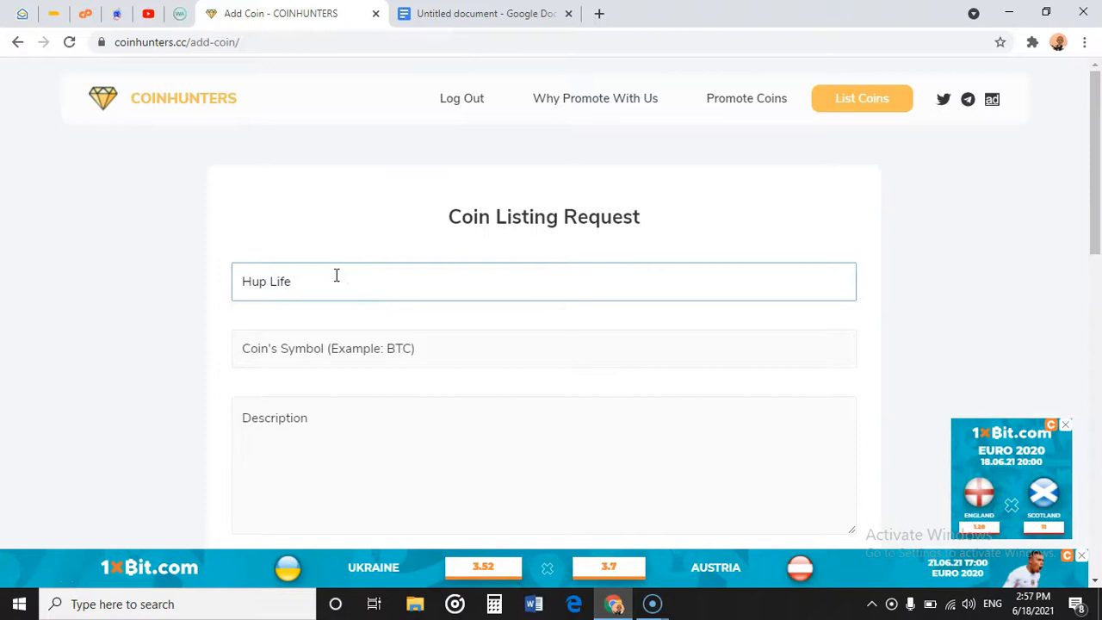
# Check the token's symbol in the Google Docs document and enter HUP as the coin's symbol in the listing form.
pyautogui.click(482, 15)
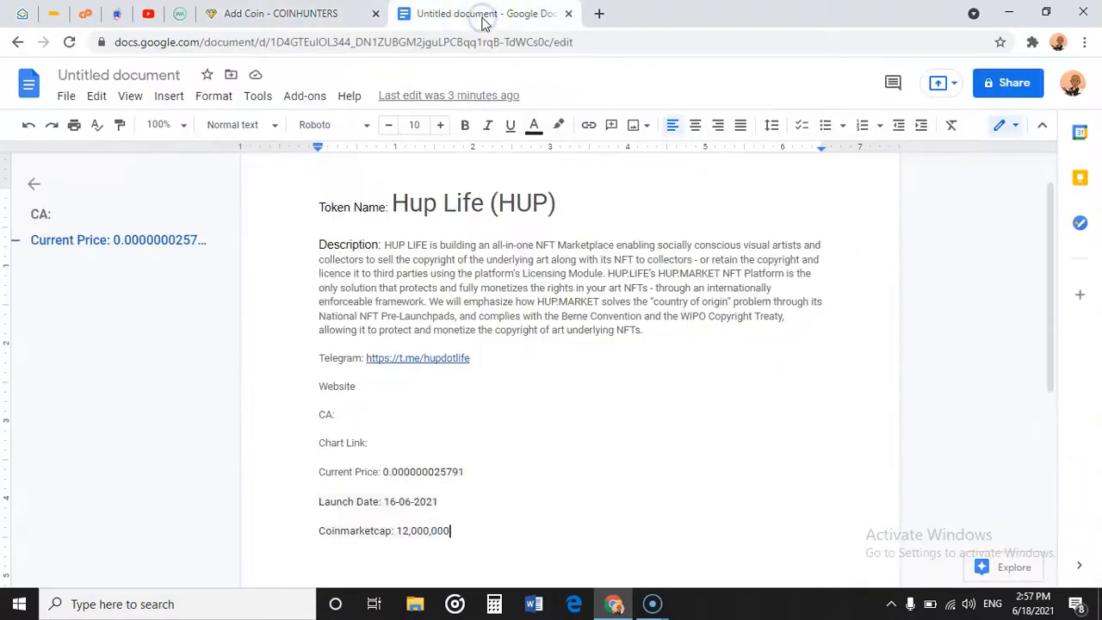
pyautogui.click(331, 15)
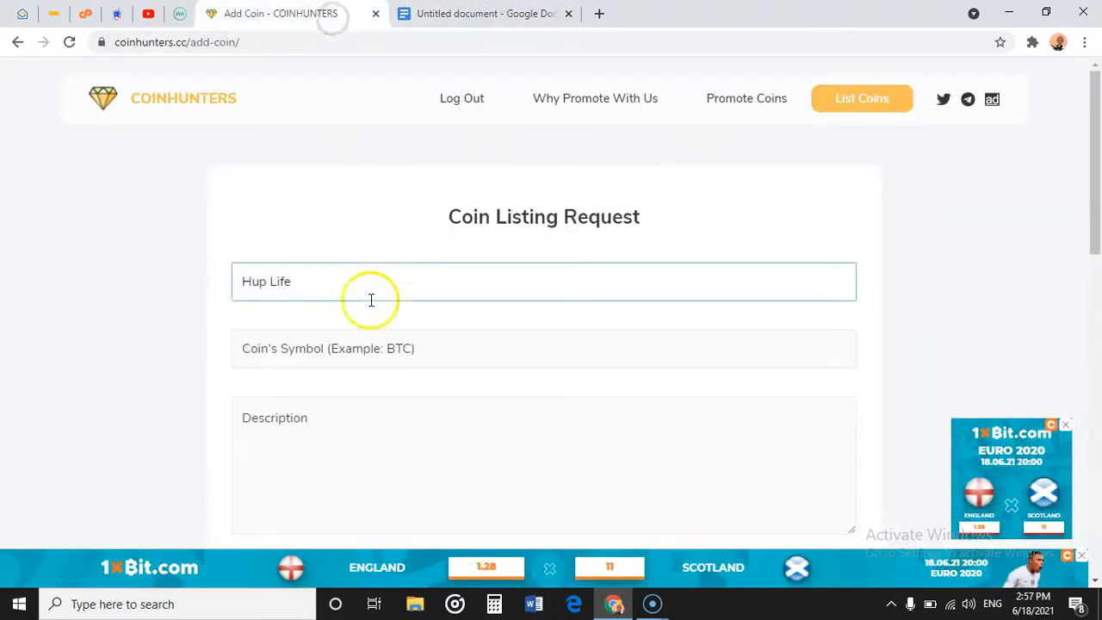
pyautogui.click(308, 349)
pyautogui.write('HUP')
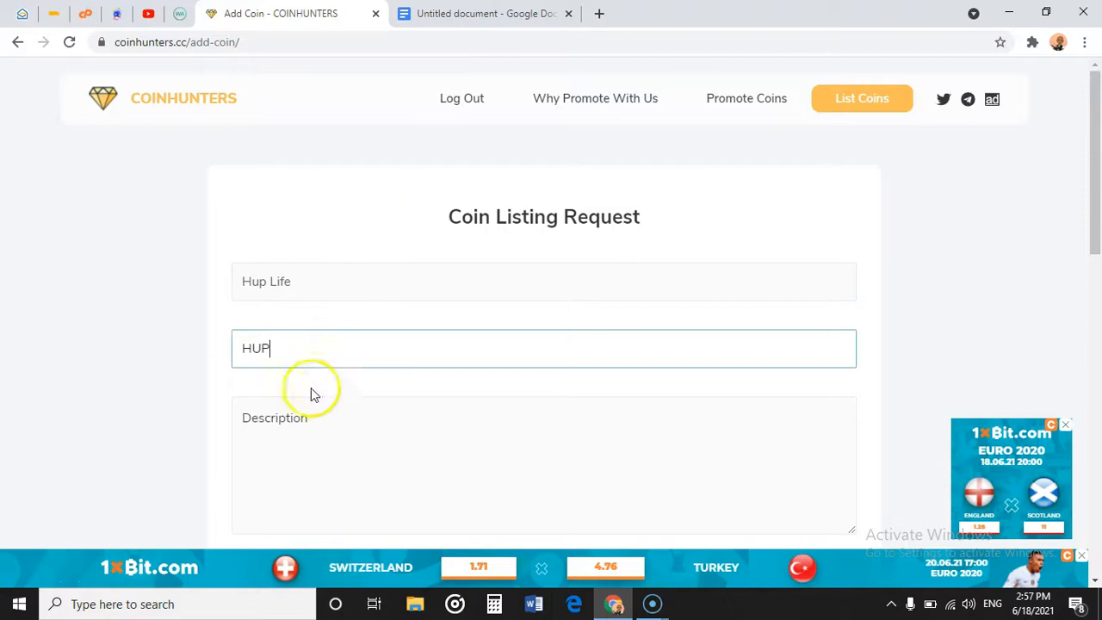
# Copy the full HUP LIFE description paragraph from the Google Docs document into the listing form's Description field.
pyautogui.click(310, 419)
pyautogui.click(217, 416)
pyautogui.scroll(-2, 216, 413)
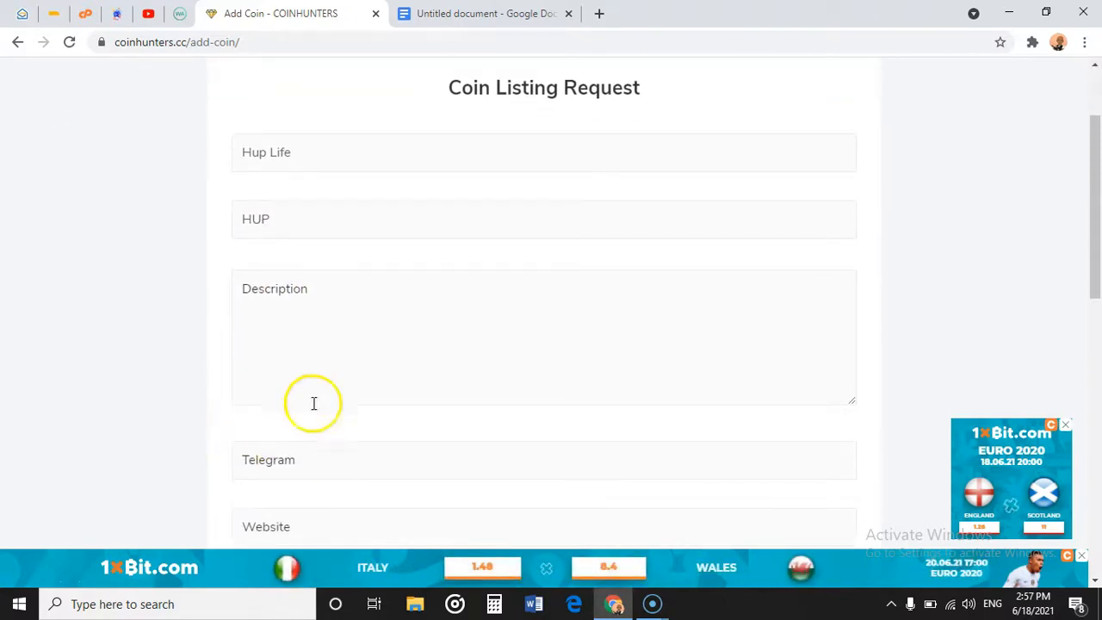
pyautogui.click(491, 15)
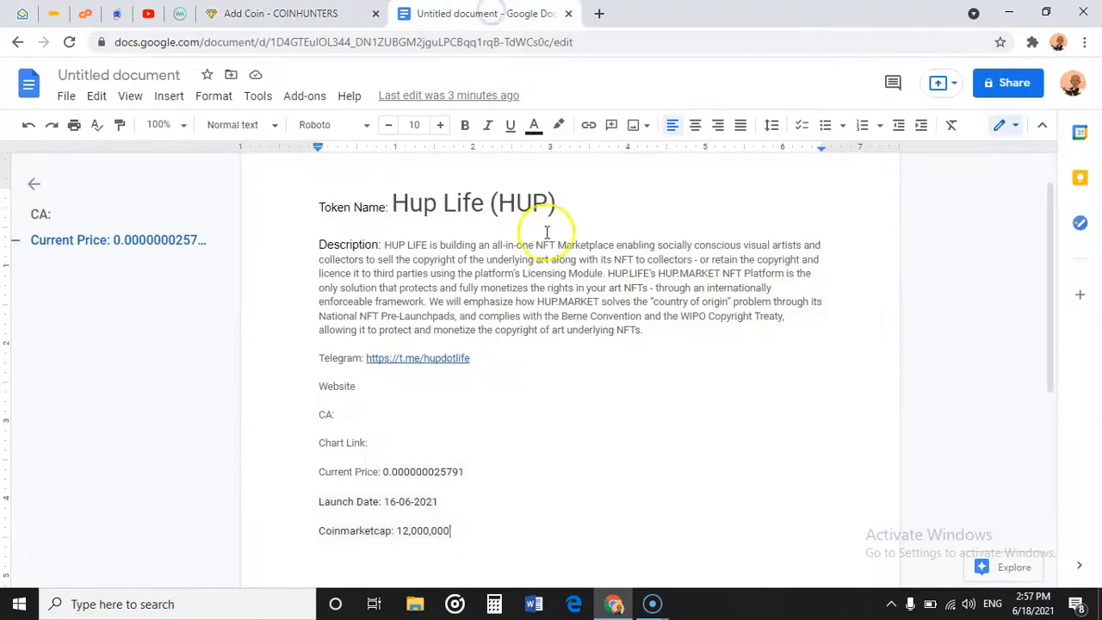
pyautogui.moveTo(659, 332); pyautogui.dragTo(412, 247)
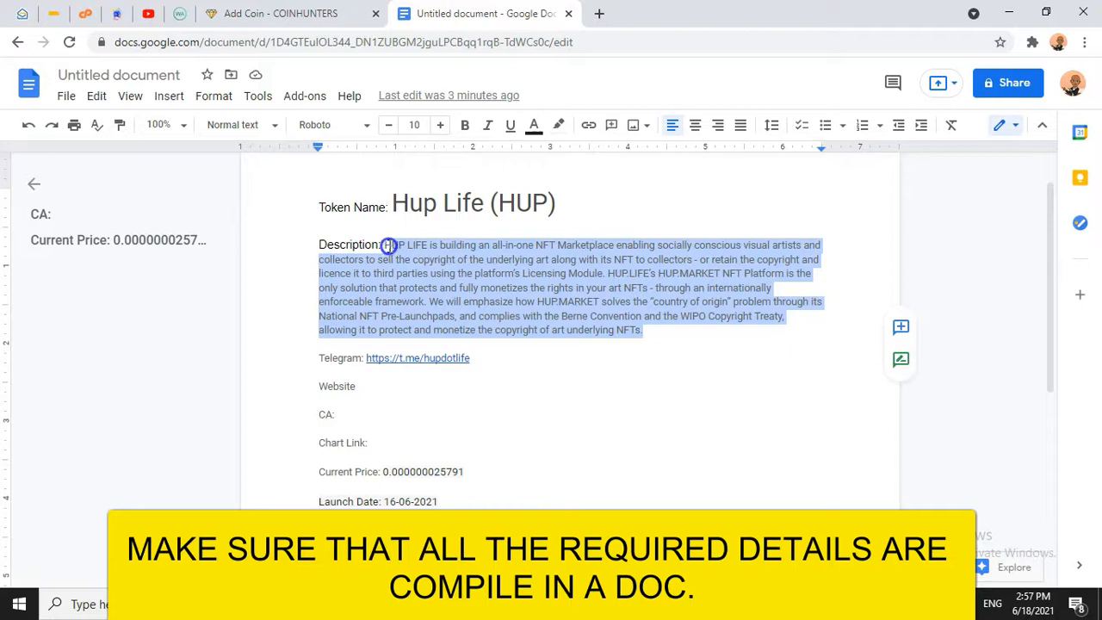
pyautogui.rightClick(421, 266)
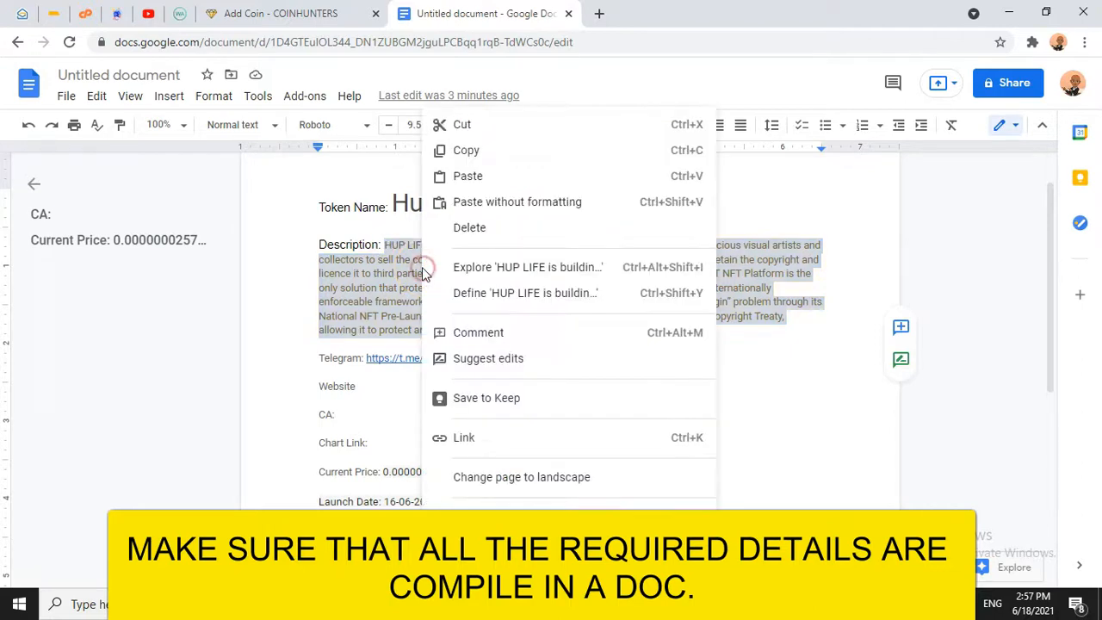
pyautogui.click(466, 151)
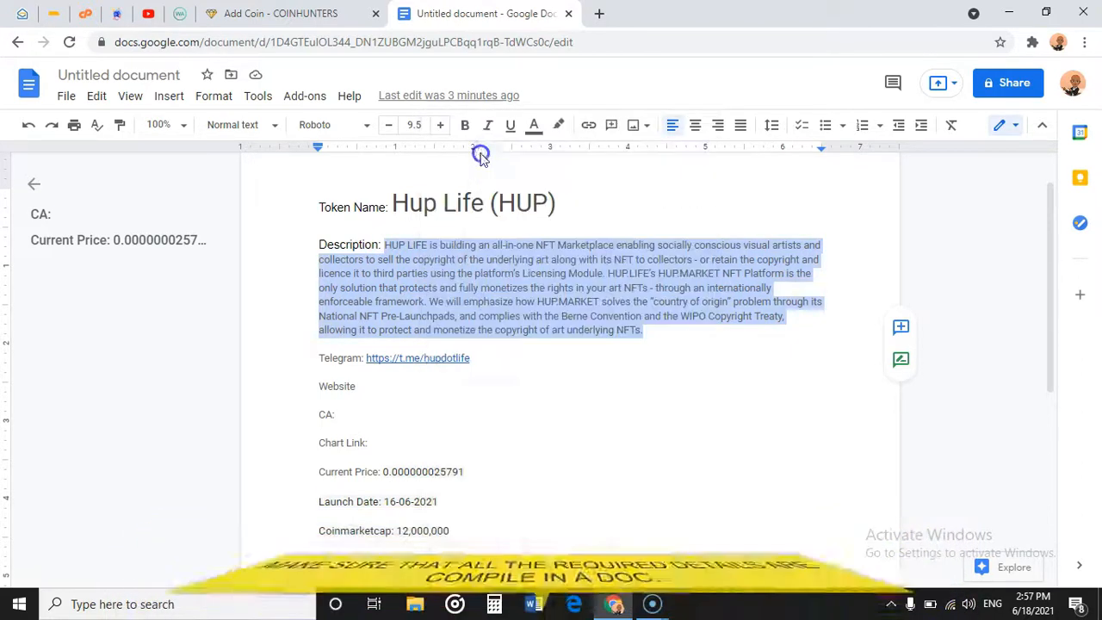
pyautogui.click(287, 9)
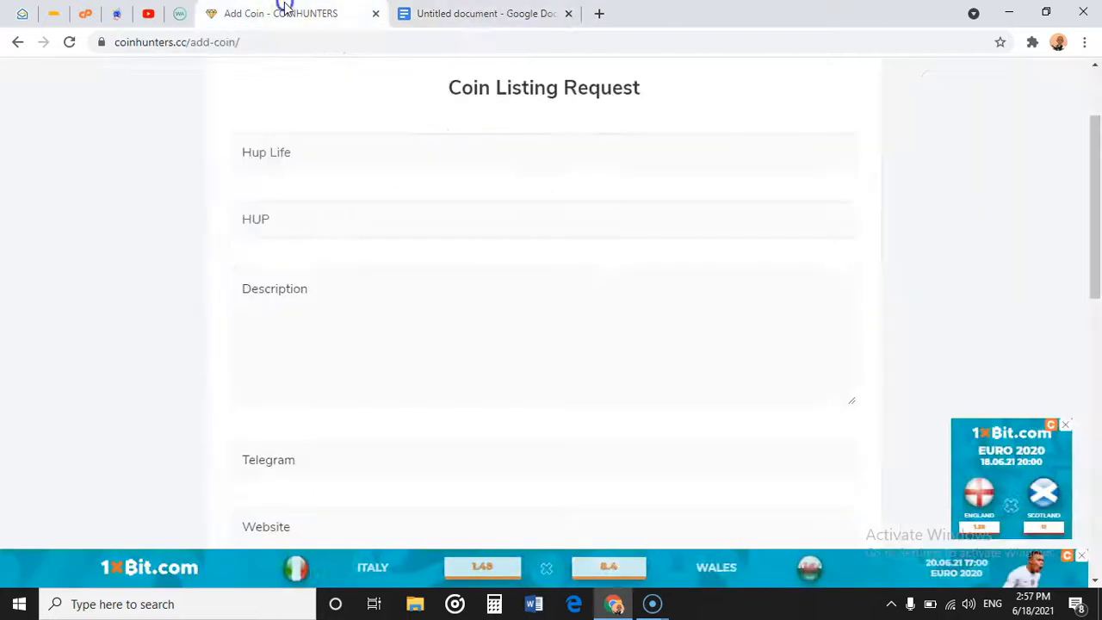
pyautogui.click(321, 309)
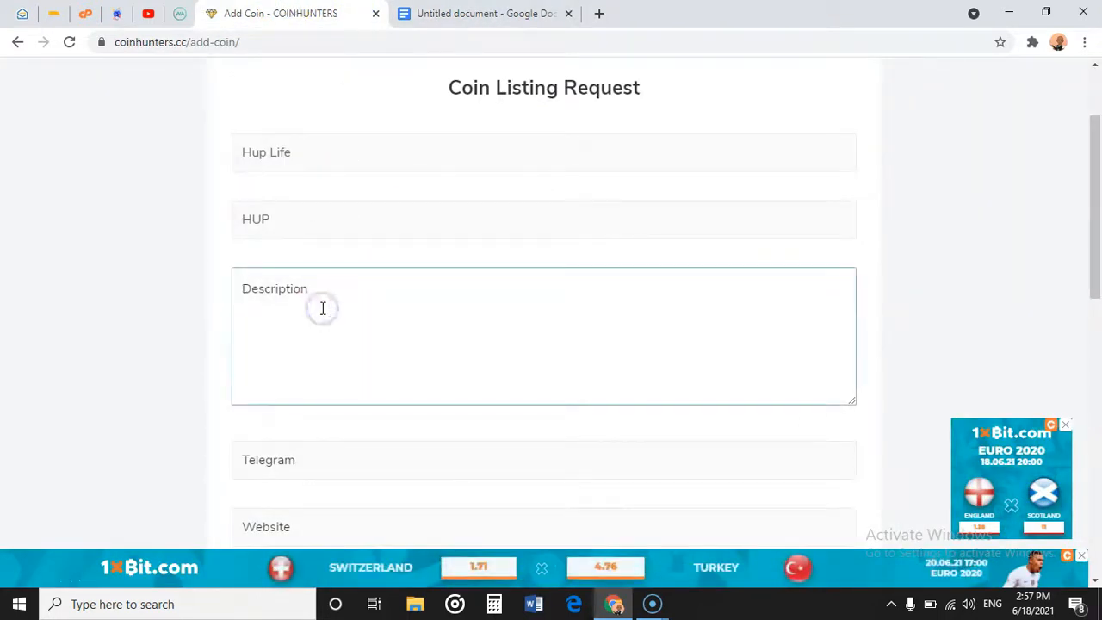
pyautogui.hotkey('ctrl', 'v')
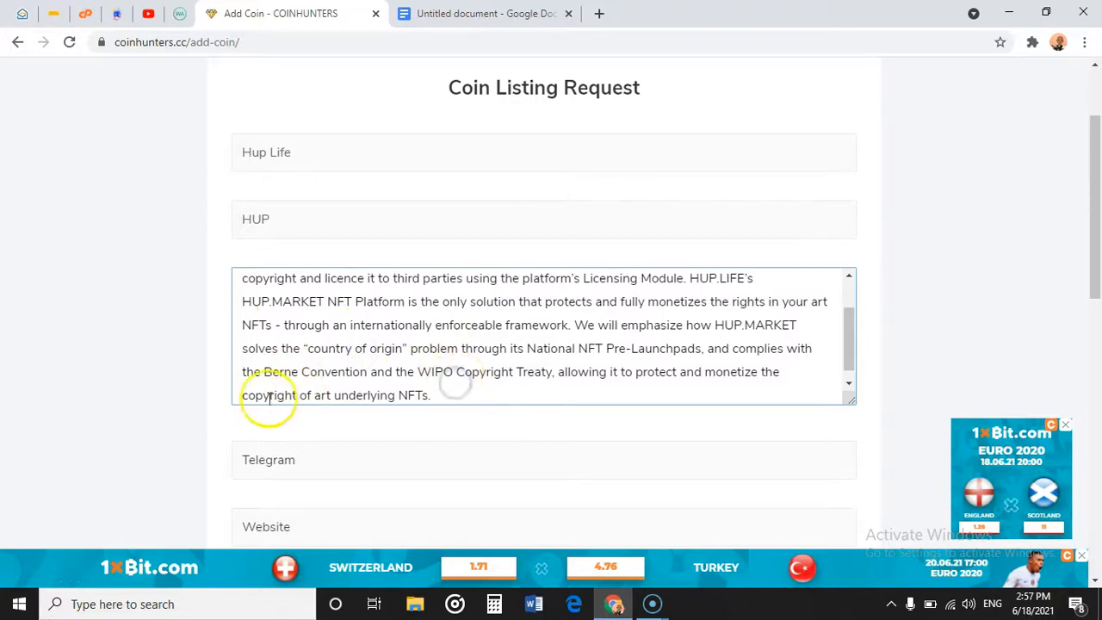
pyautogui.click(197, 403)
pyautogui.click(297, 454)
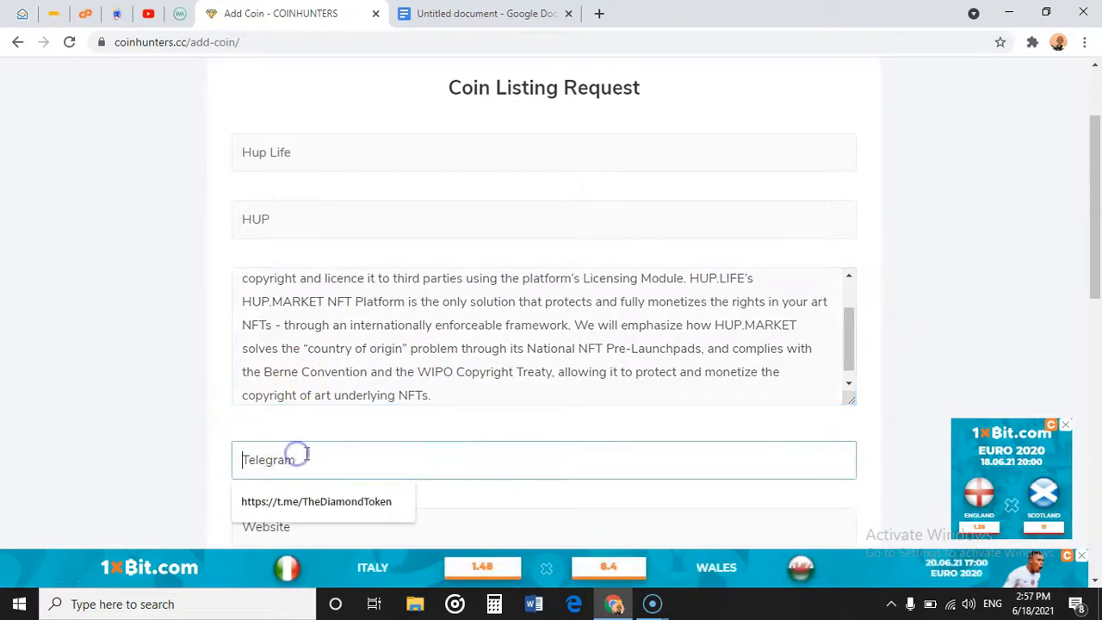
pyautogui.click(314, 372)
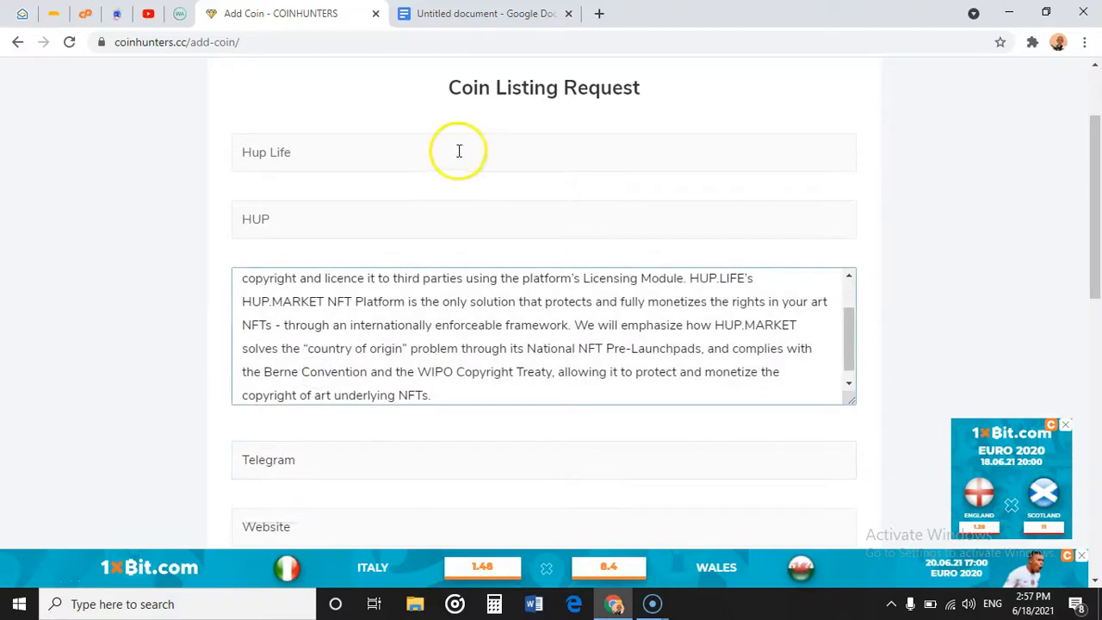
pyautogui.click(484, 15)
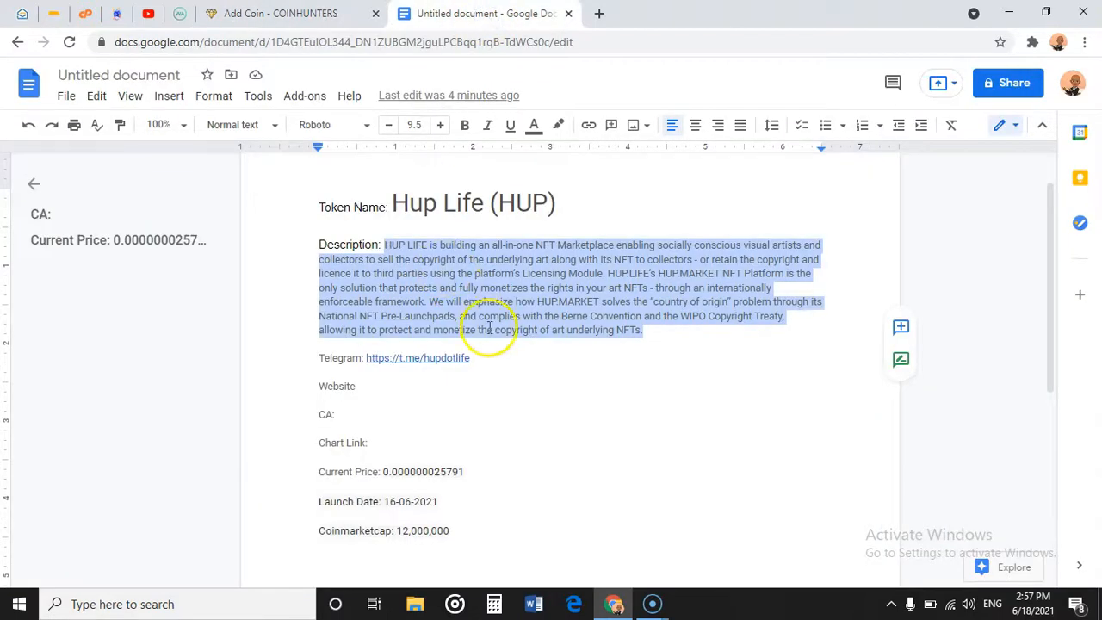
pyautogui.moveTo(489, 364); pyautogui.dragTo(386, 361)
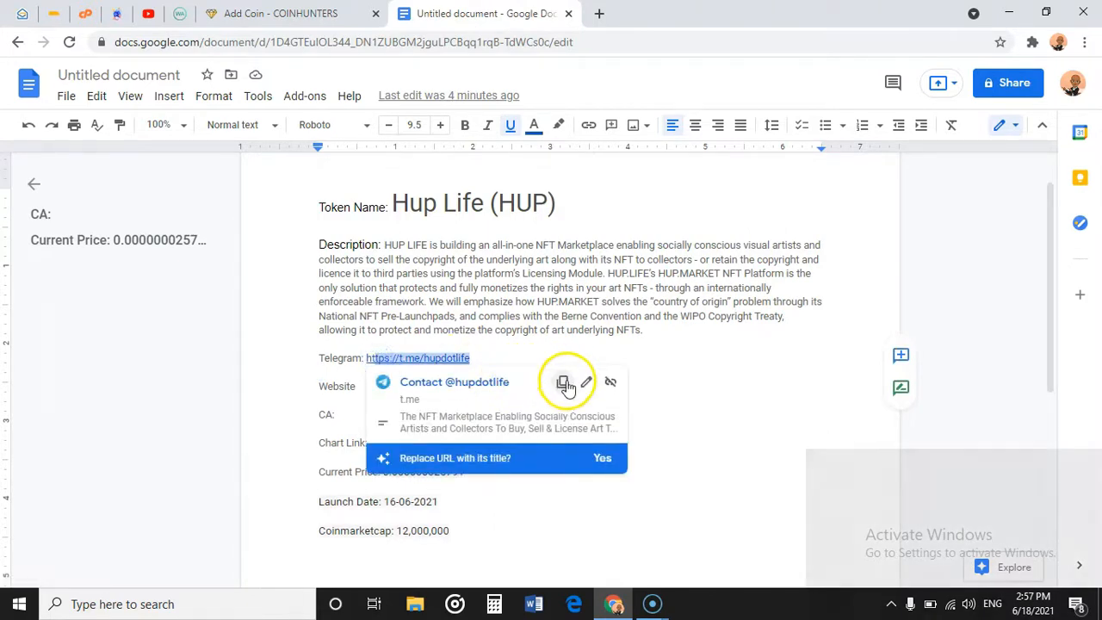
pyautogui.click(564, 384)
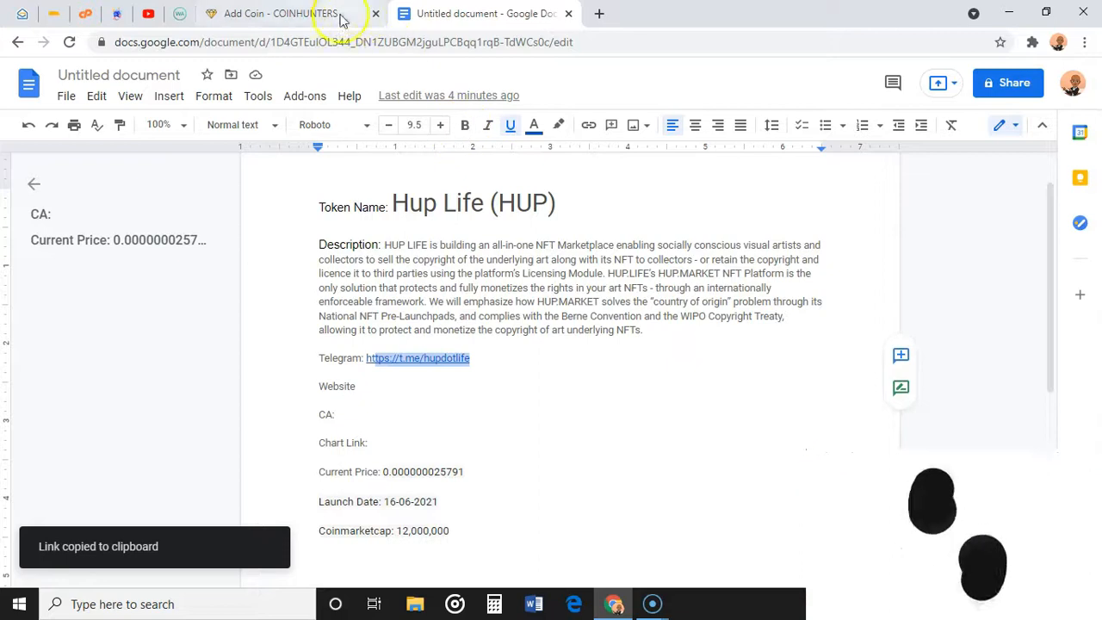
pyautogui.click(349, 19)
pyautogui.click(347, 458)
pyautogui.hotkey('ctrl', 'v')
pyautogui.click(195, 478)
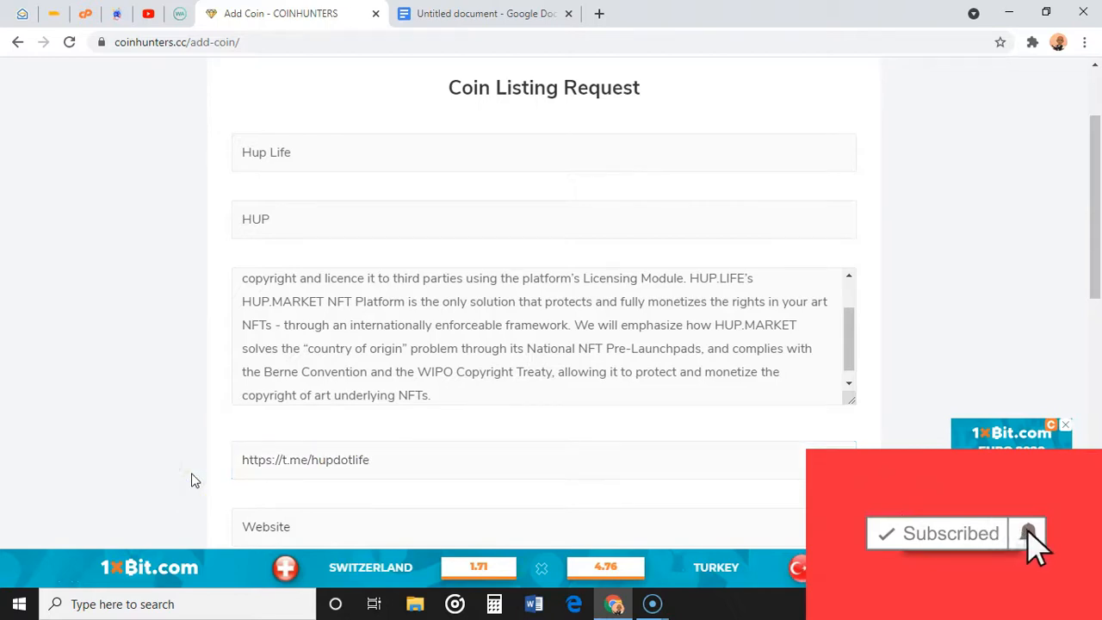
pyautogui.scroll(-2, 191, 474)
pyautogui.click(293, 392)
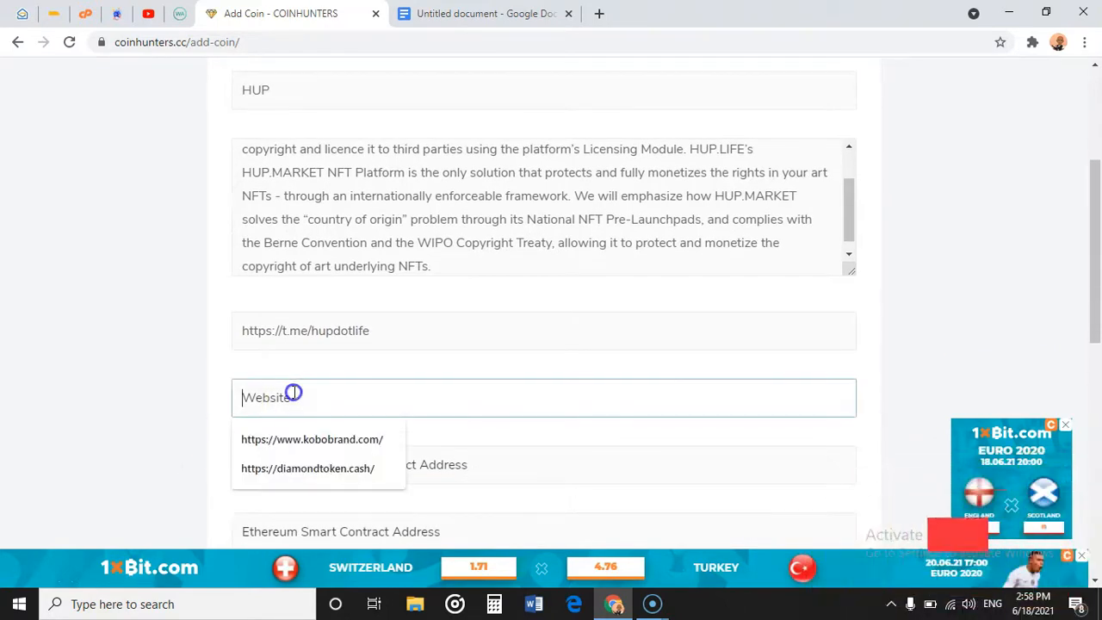
pyautogui.click(198, 392)
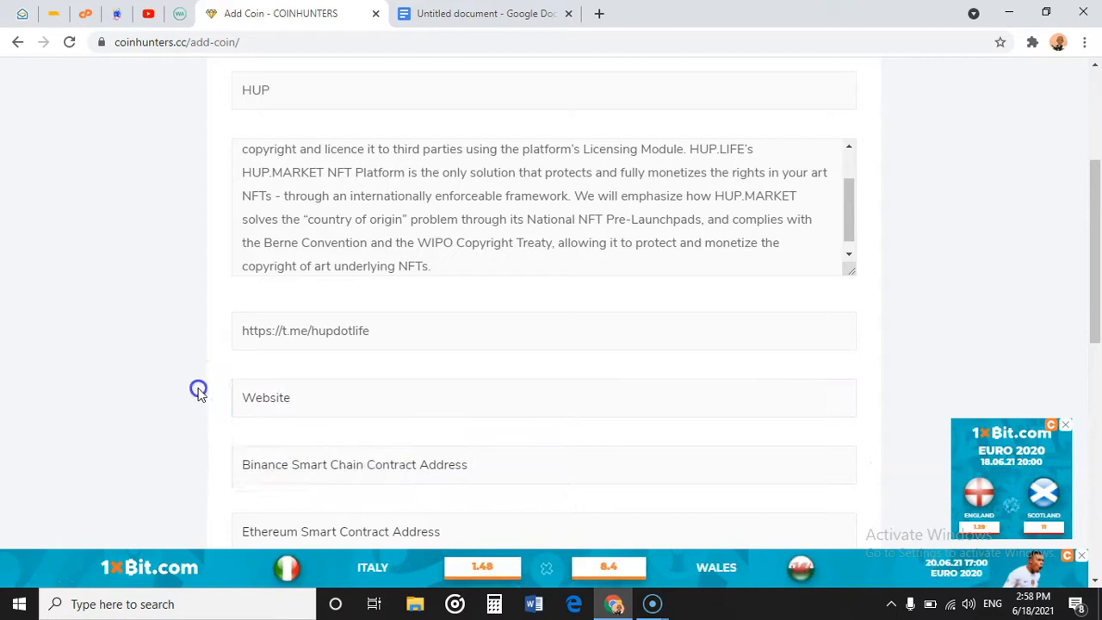
pyautogui.click(451, 17)
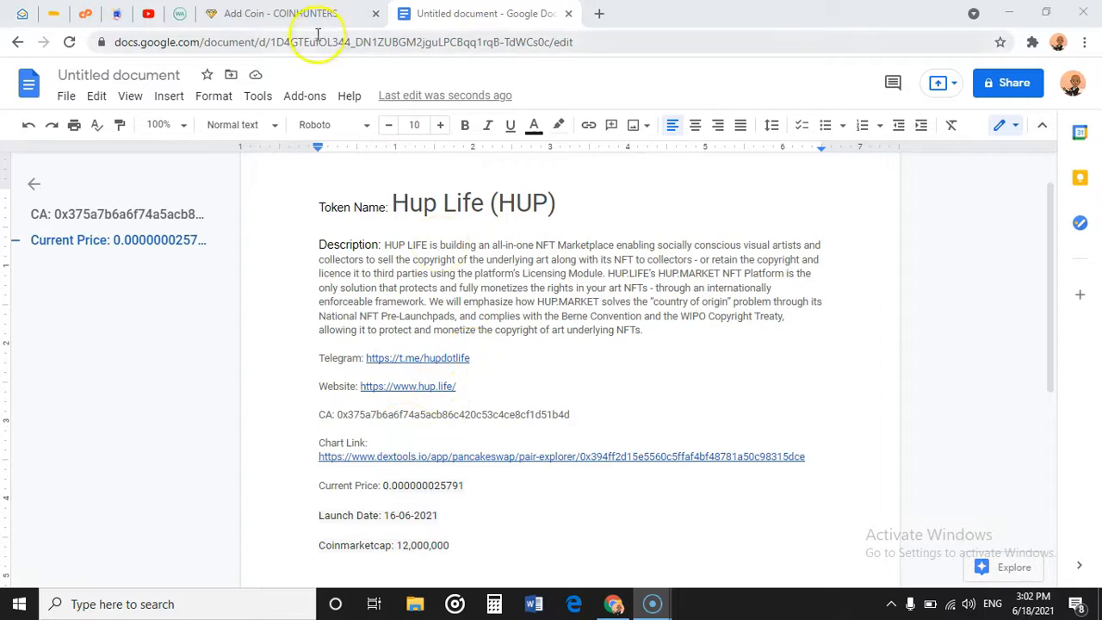
pyautogui.click(284, 14)
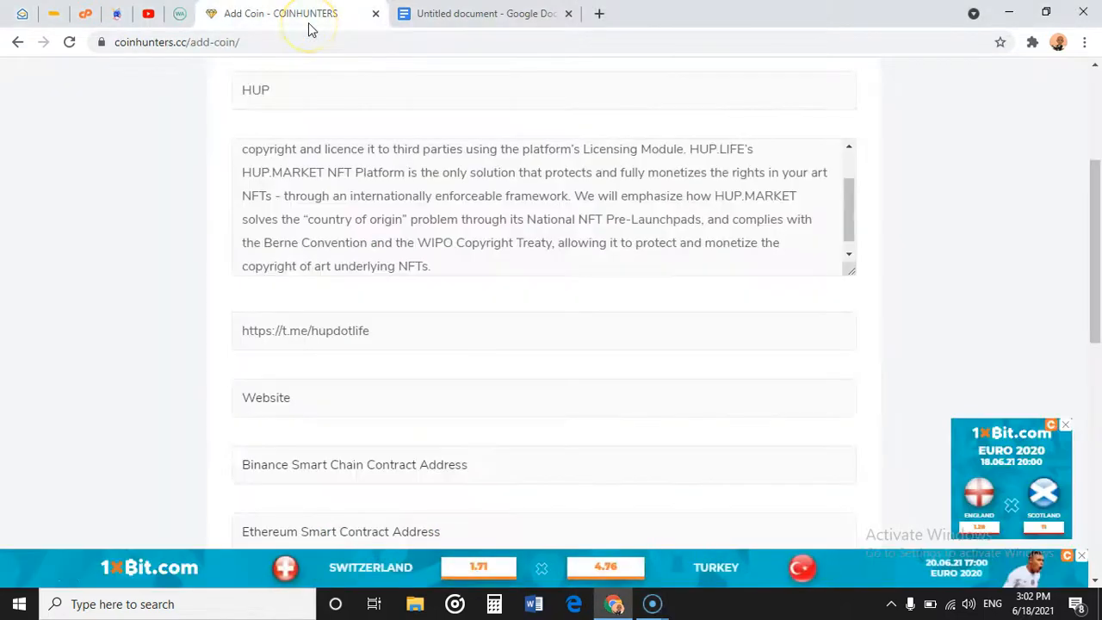
pyautogui.click(450, 12)
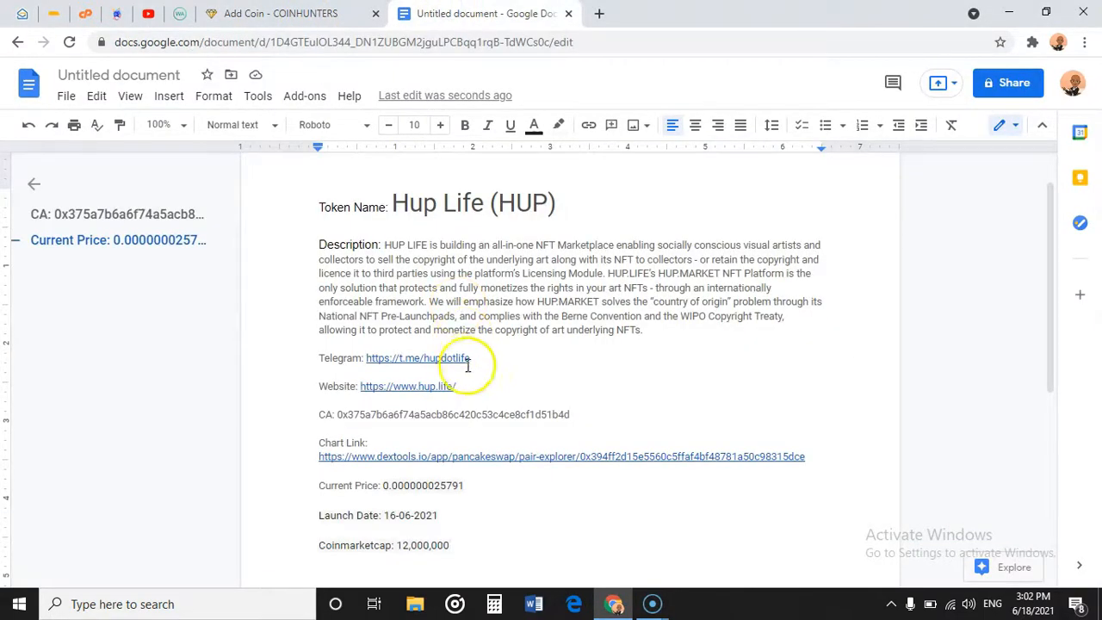
pyautogui.moveTo(461, 385); pyautogui.dragTo(418, 387)
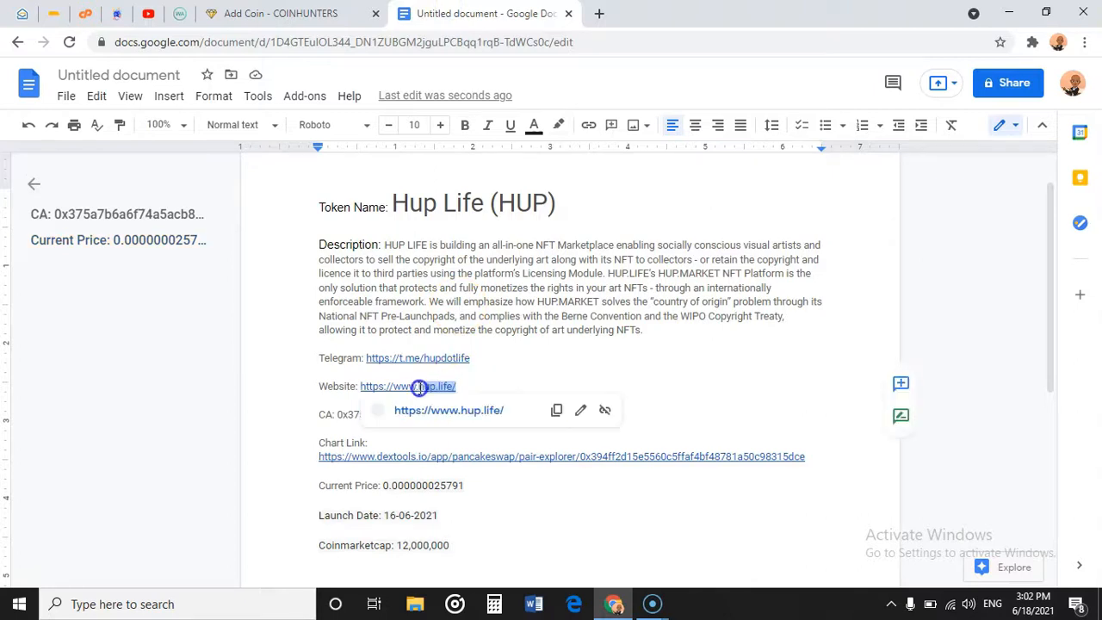
pyautogui.click(555, 413)
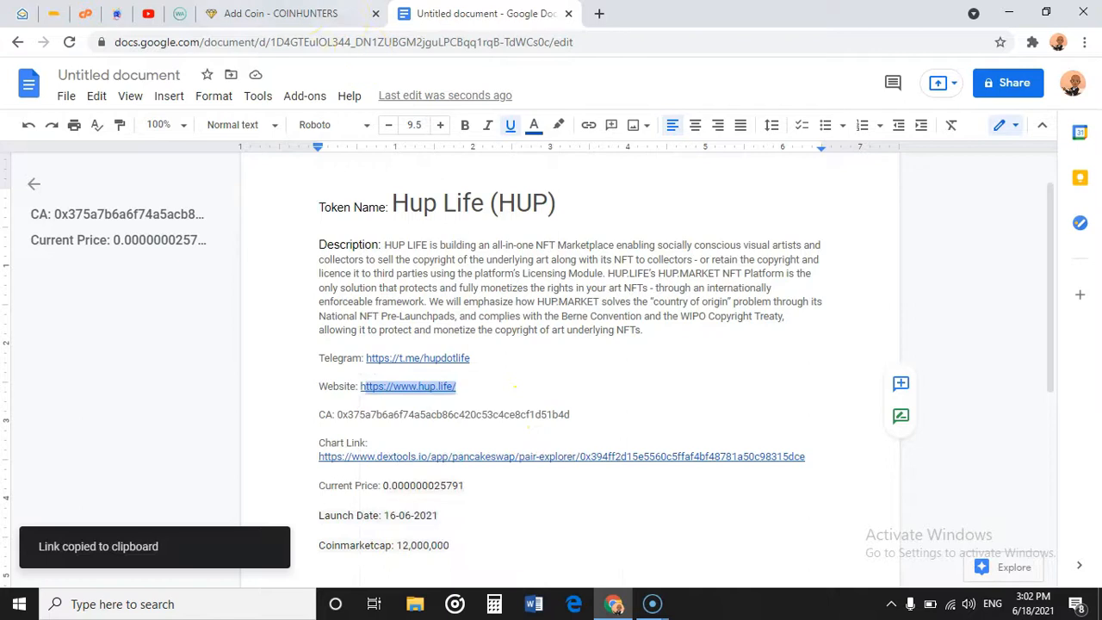
pyautogui.click(307, 13)
pyautogui.click(310, 387)
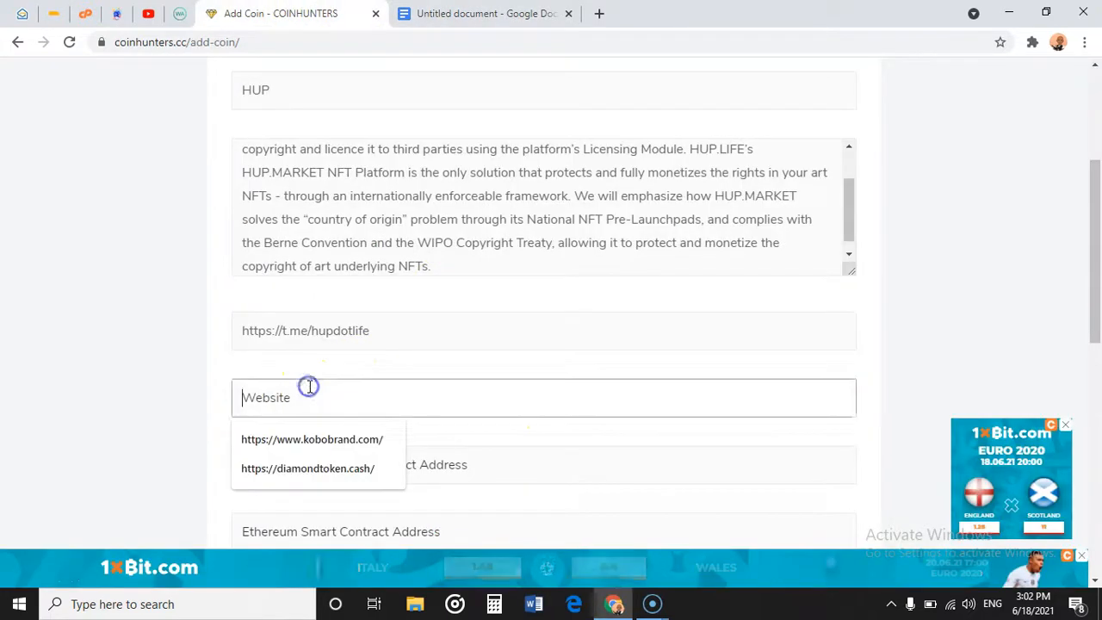
pyautogui.hotkey('ctrl', 'v')
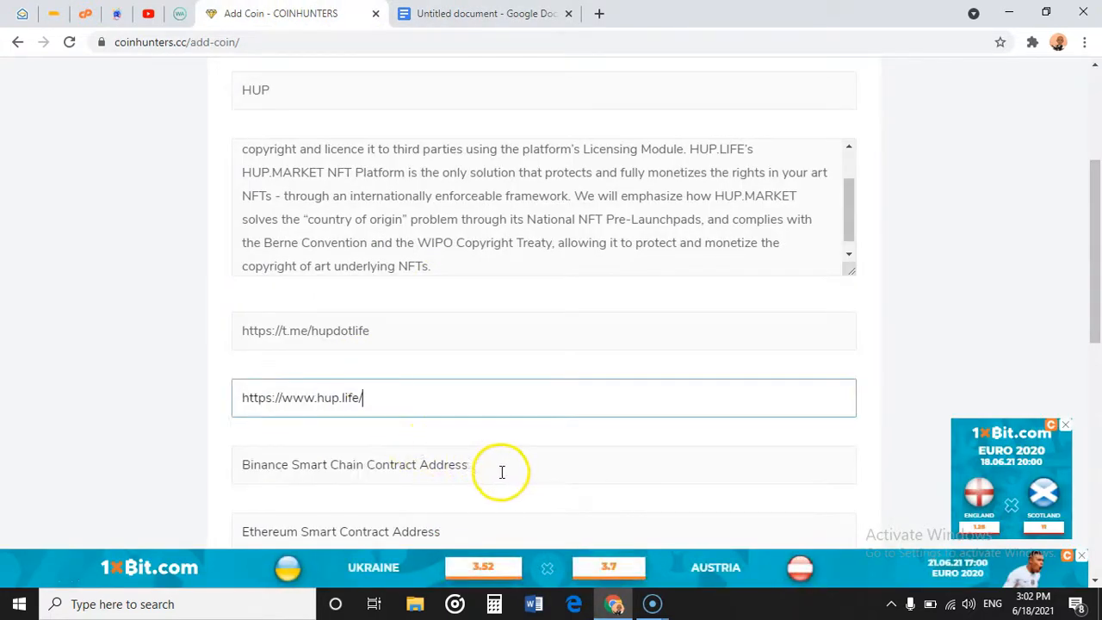
# Copy the token's contract address from the document's CA line into the form's Binance Smart Chain Contract Address field.
pyautogui.click(487, 13)
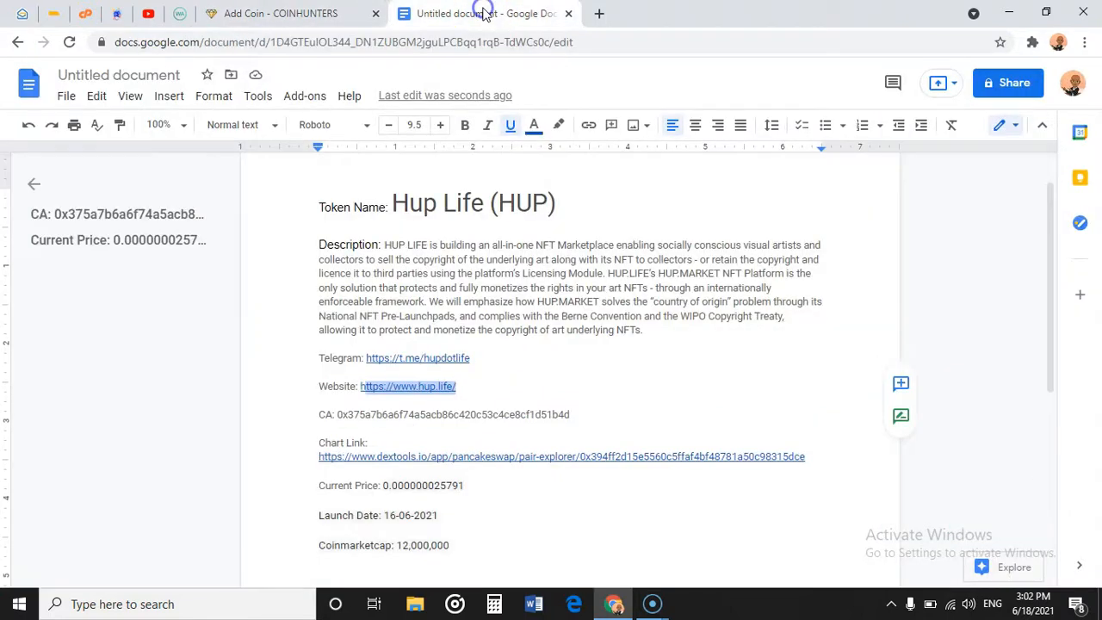
pyautogui.click(573, 414)
pyautogui.doubleClick(542, 414)
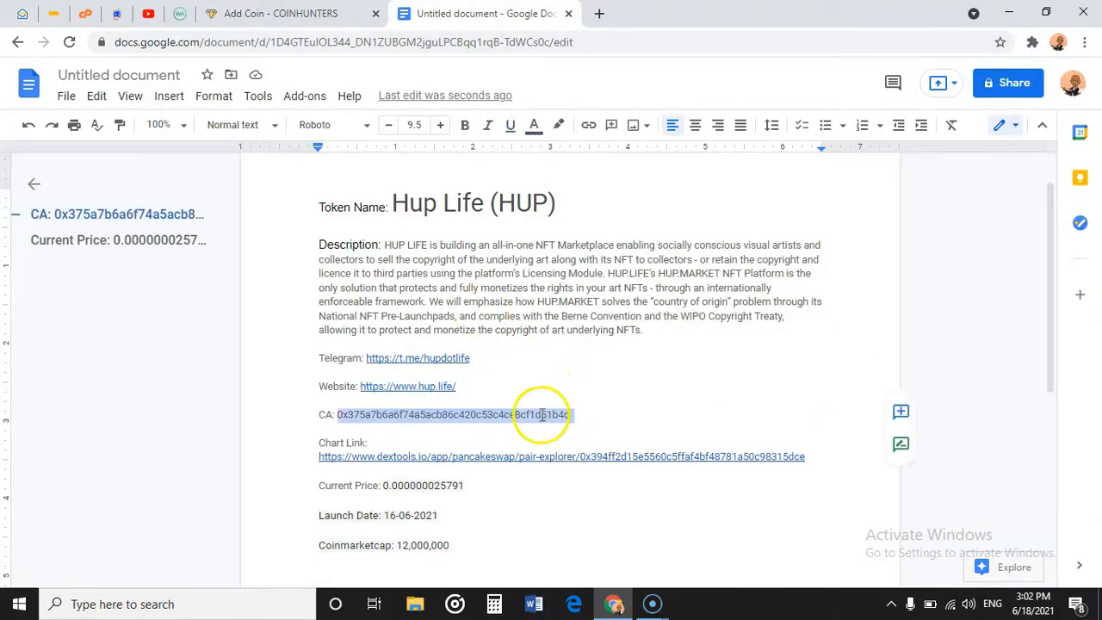
pyautogui.rightClick(466, 414)
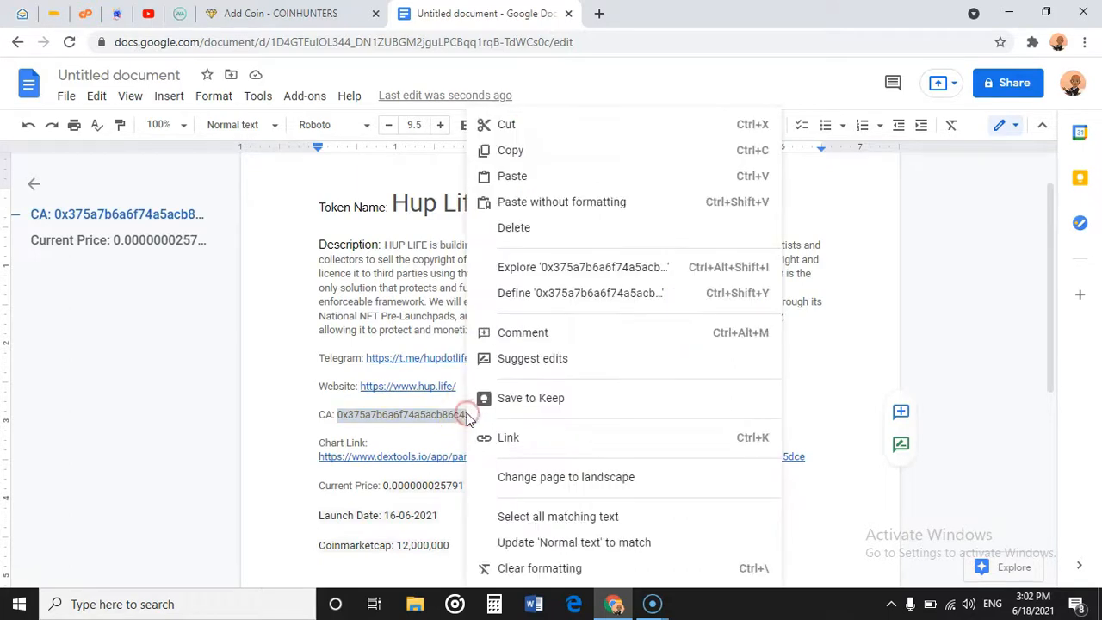
pyautogui.click(508, 152)
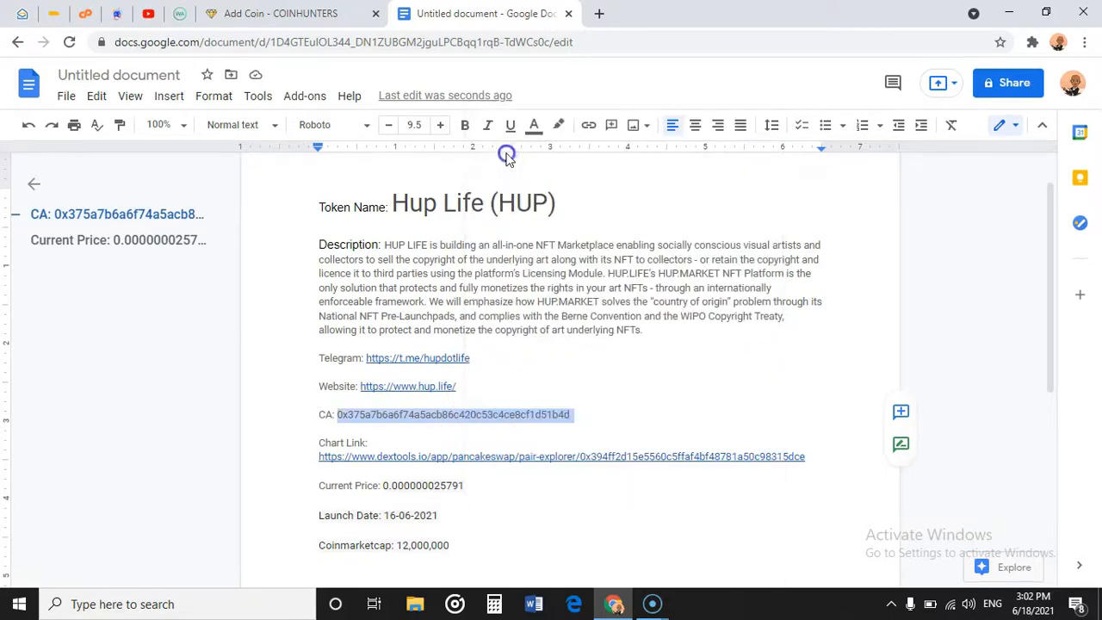
pyautogui.click(287, 17)
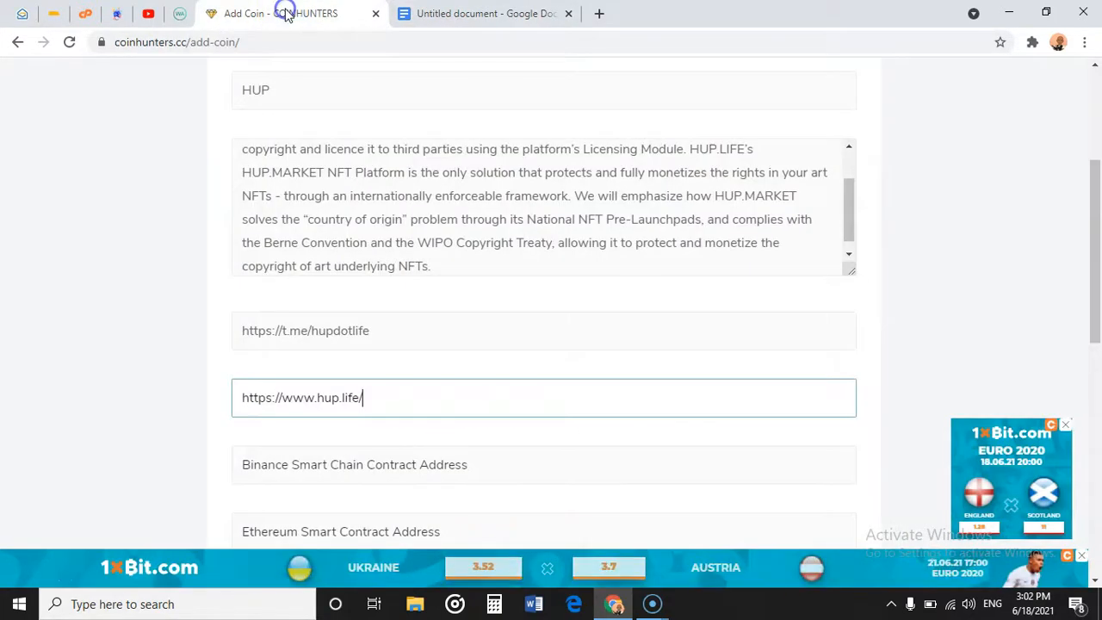
pyautogui.click(401, 465)
pyautogui.hotkey('ctrl', 'v')
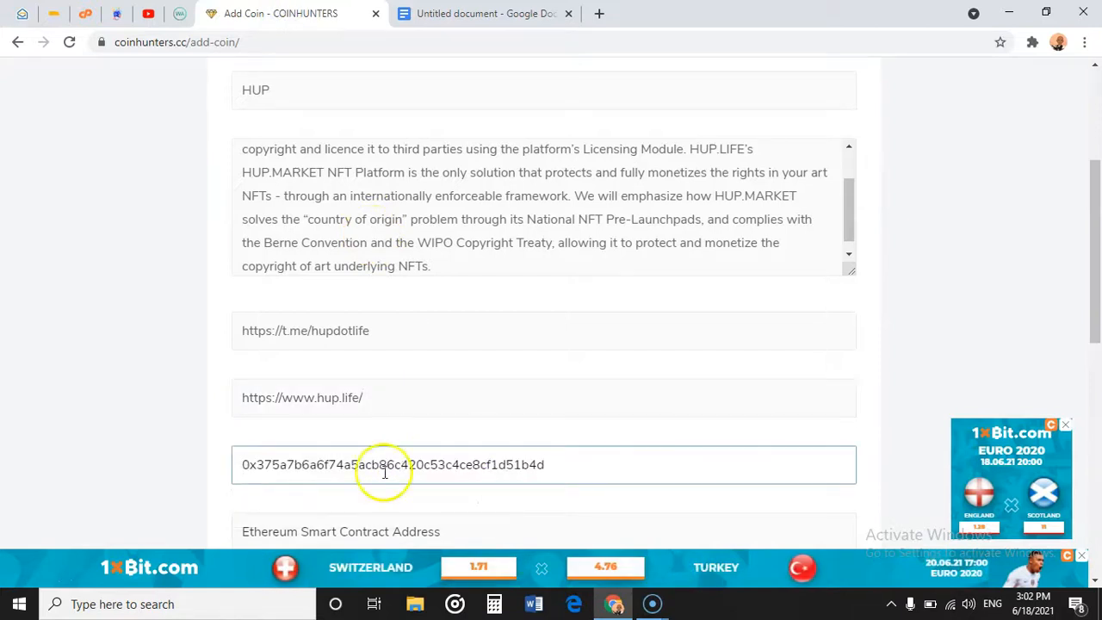
pyautogui.click(199, 454)
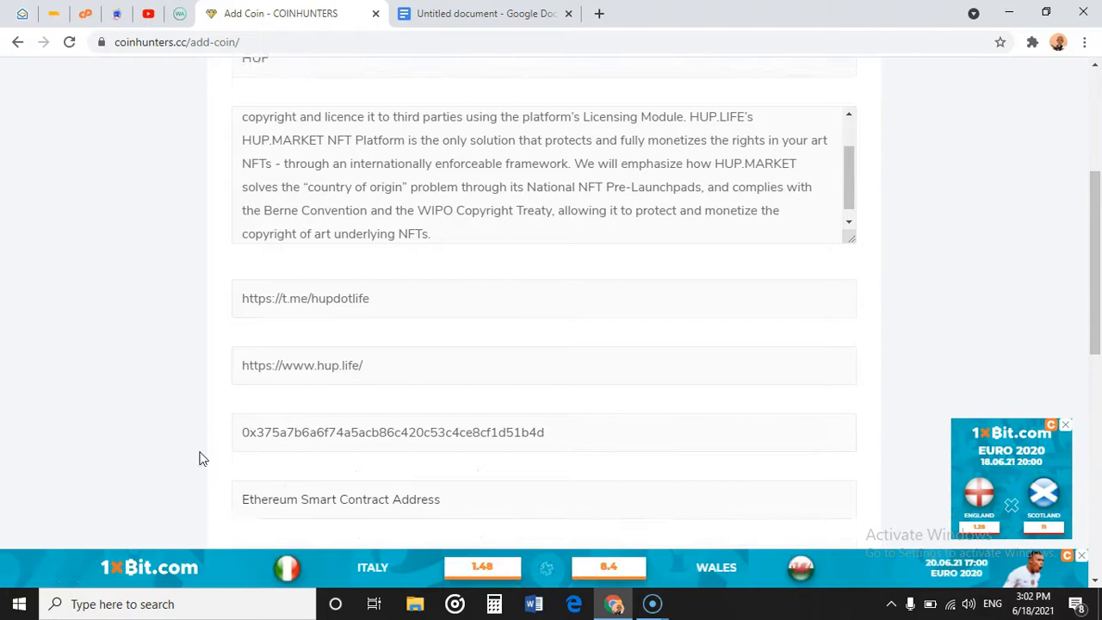
# Clear the contract address from the Binance Smart Chain Contract Address field.
pyautogui.scroll(-2, 202, 456)
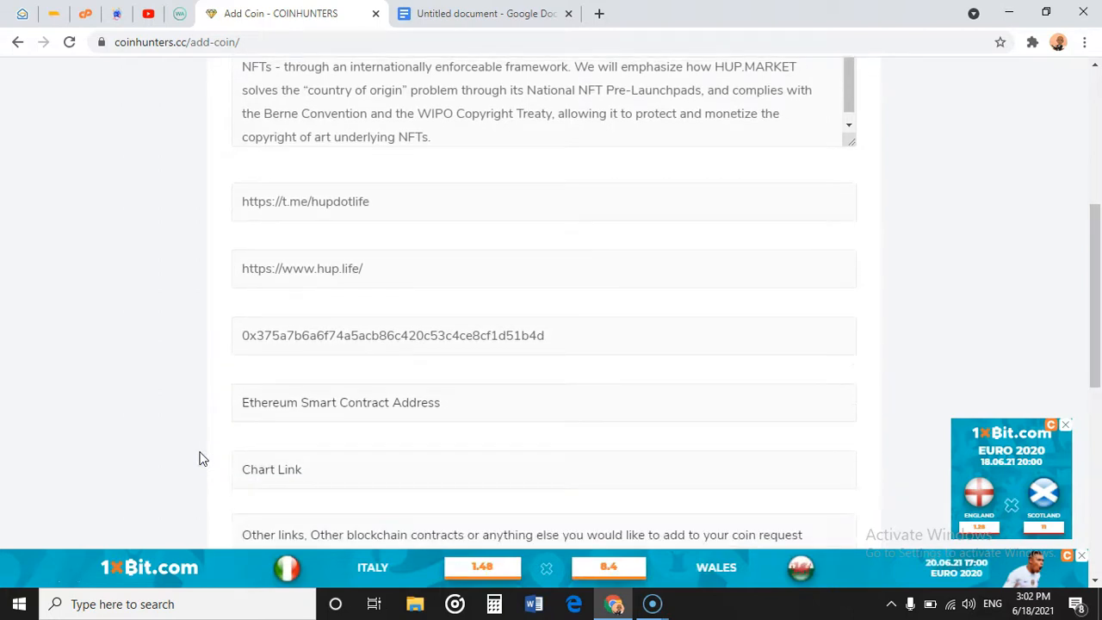
pyautogui.click(567, 340)
pyautogui.hotkey('ctrl', 'a')
pyautogui.press('BackSpace')
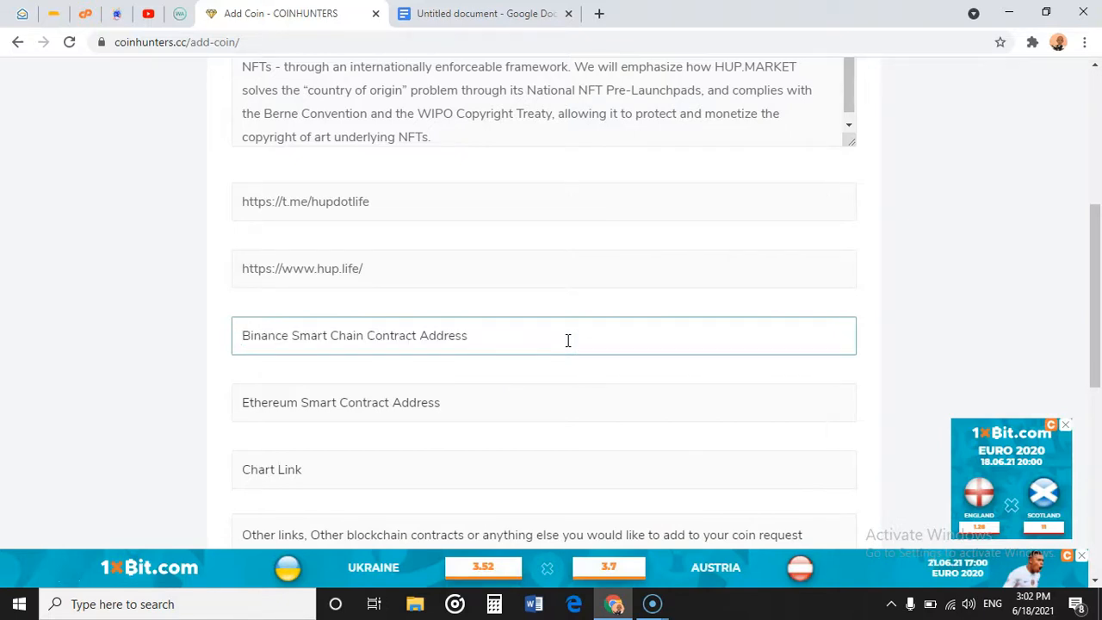
# Paste the contract address back into the Binance Smart Chain Contract Address field and copy the document's dextools.io chart link into the Chart Link field.
pyautogui.hotkey('ctrl', 'v')
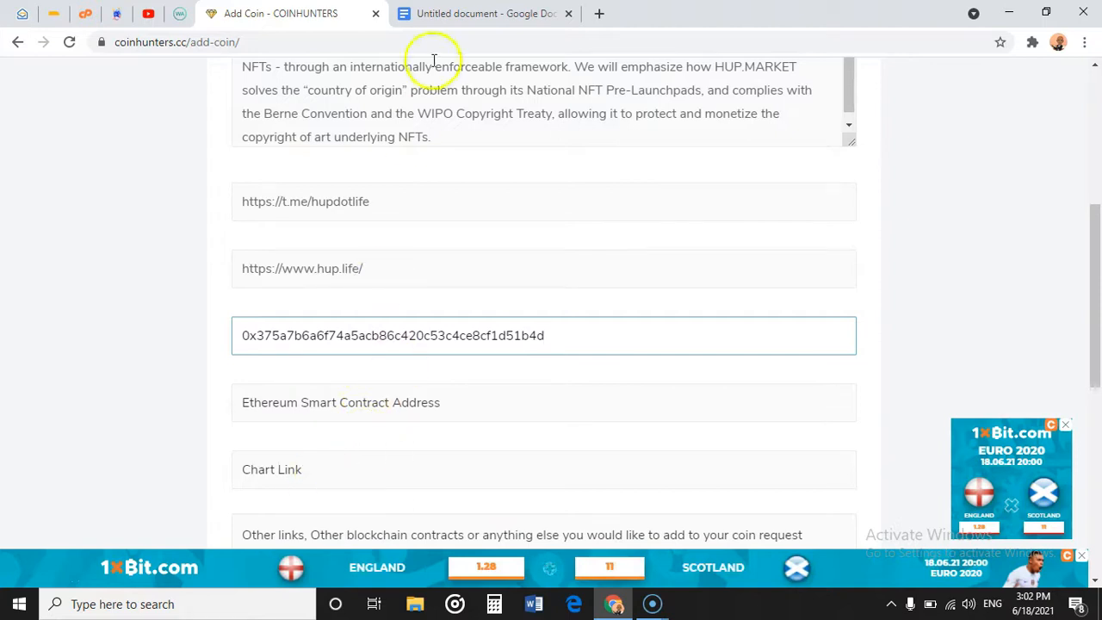
pyautogui.click(481, 14)
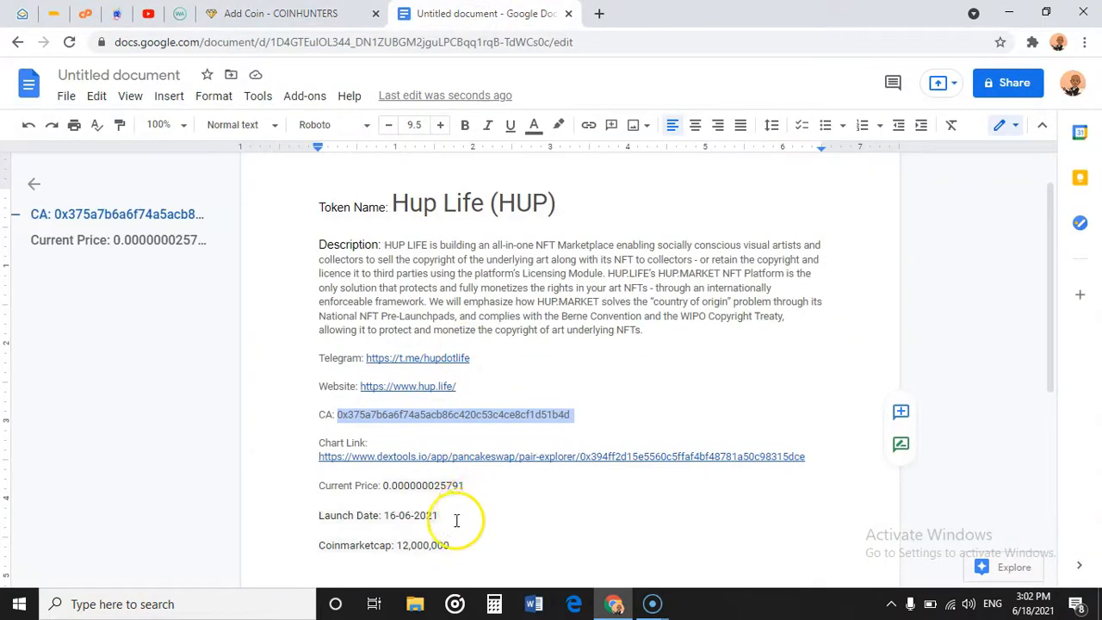
pyautogui.click(553, 459)
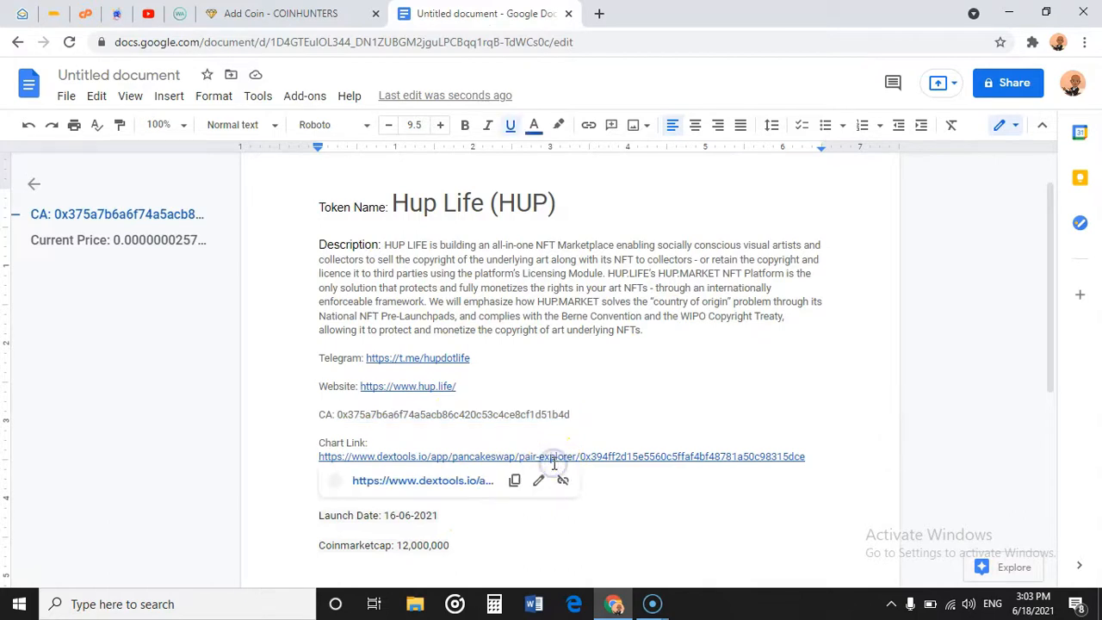
pyautogui.click(514, 479)
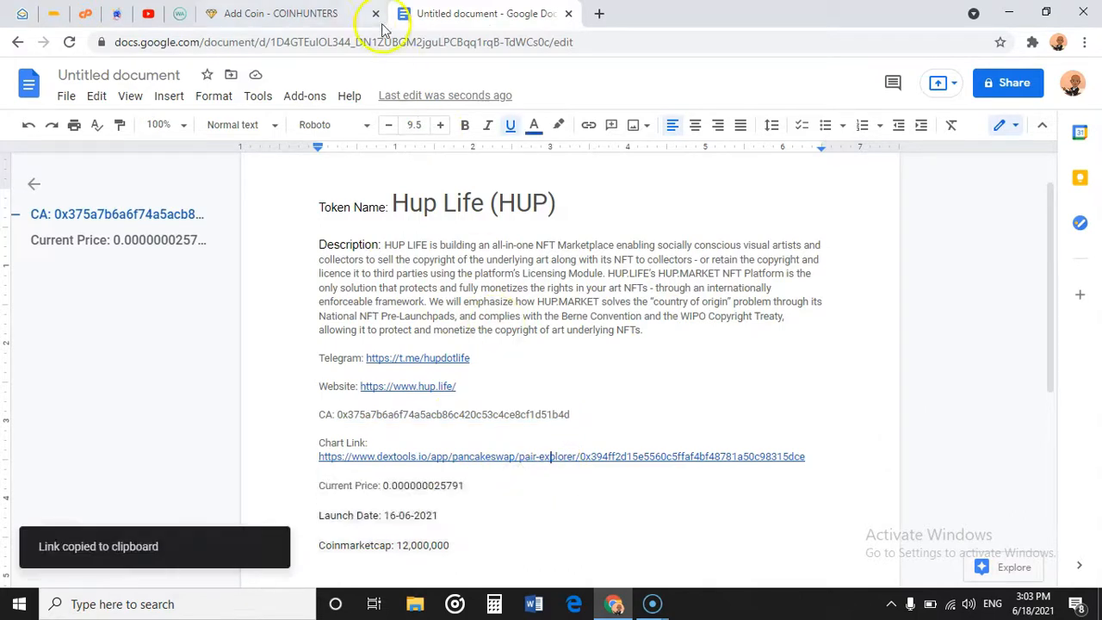
pyautogui.click(330, 13)
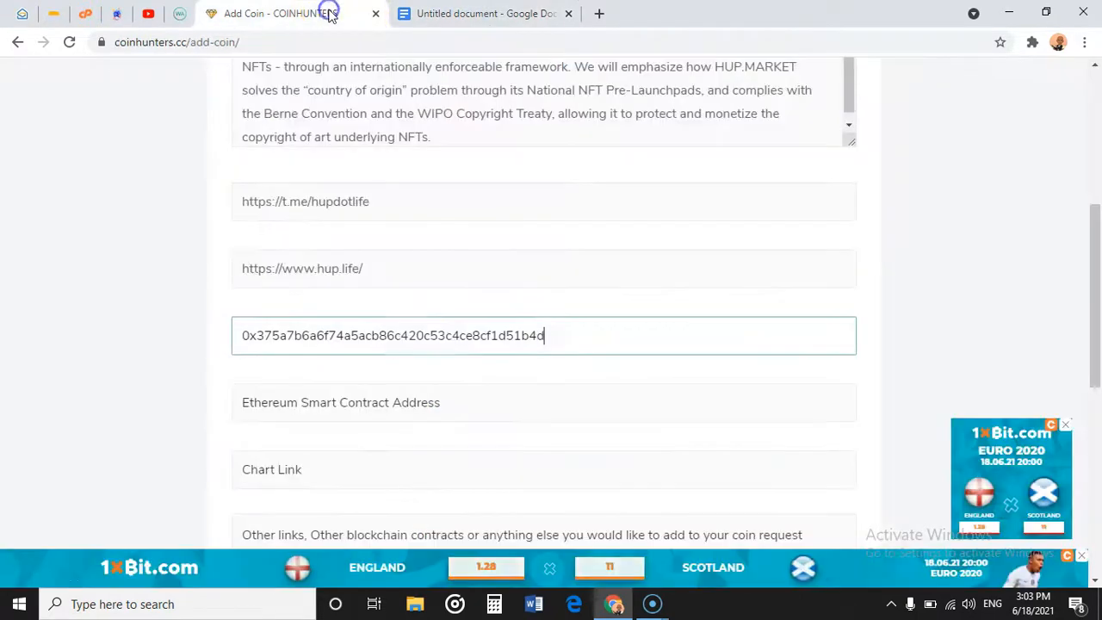
pyautogui.click(357, 466)
pyautogui.hotkey('ctrl', 'v')
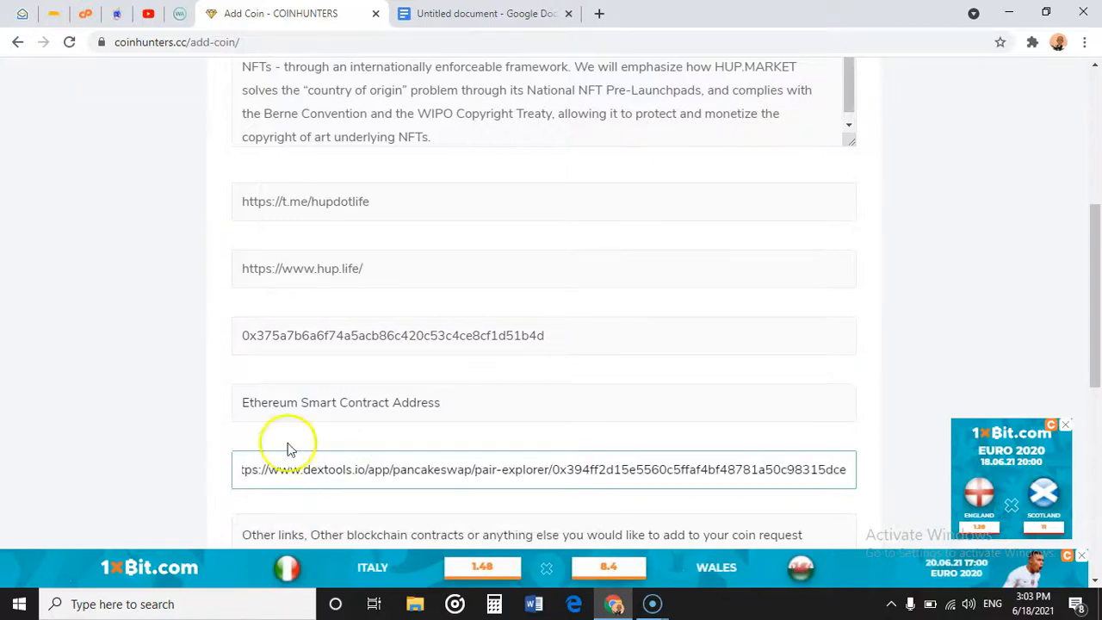
pyautogui.click(208, 403)
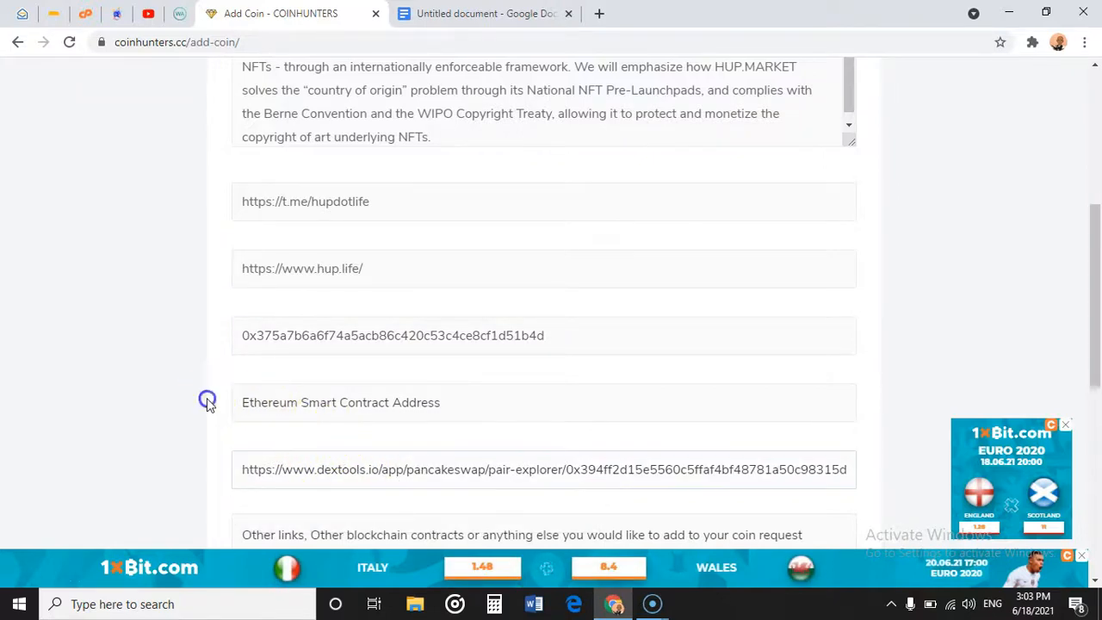
# Upload the HUP LIFE LOGO PNG file from the Downloads folder as the coin's logo image.
pyautogui.scroll(5, 207, 403)
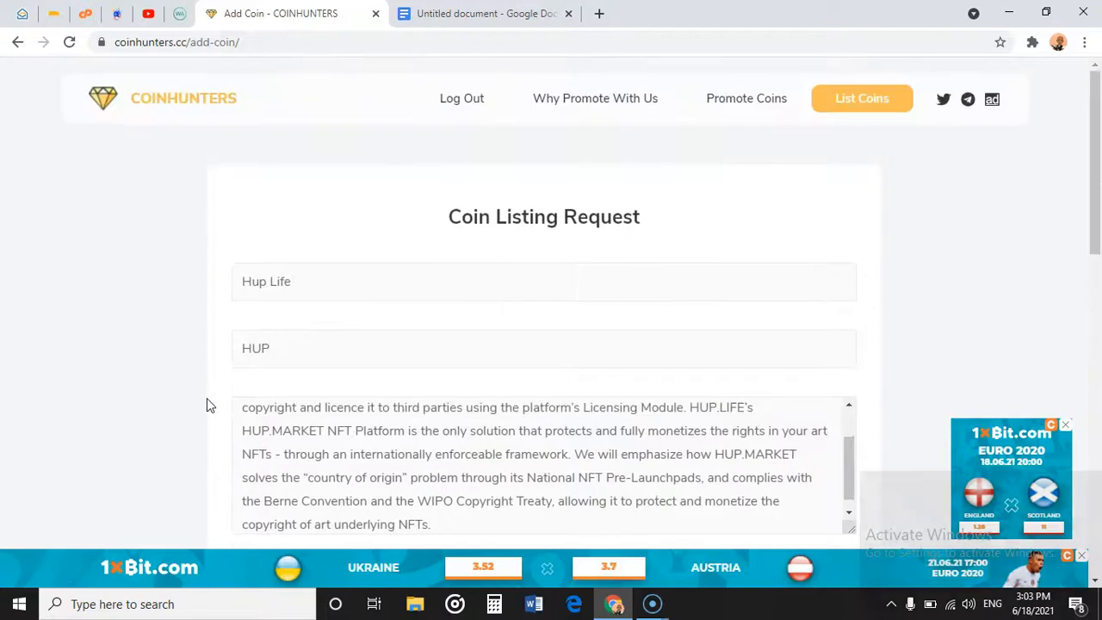
pyautogui.scroll(-8, 207, 404)
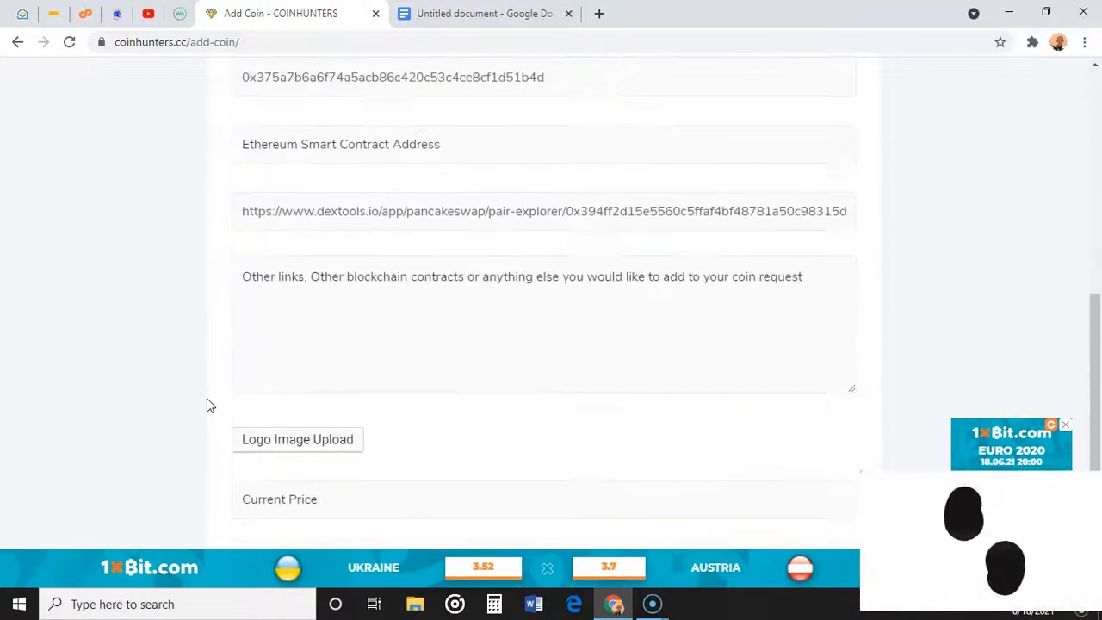
pyautogui.scroll(-1, 207, 401)
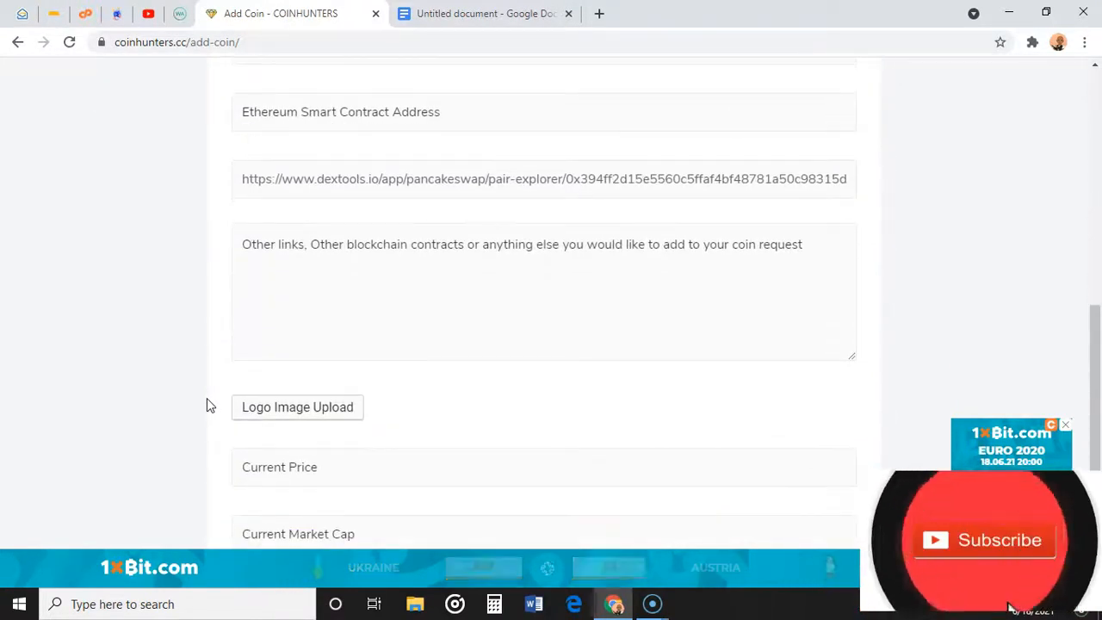
pyautogui.click(284, 403)
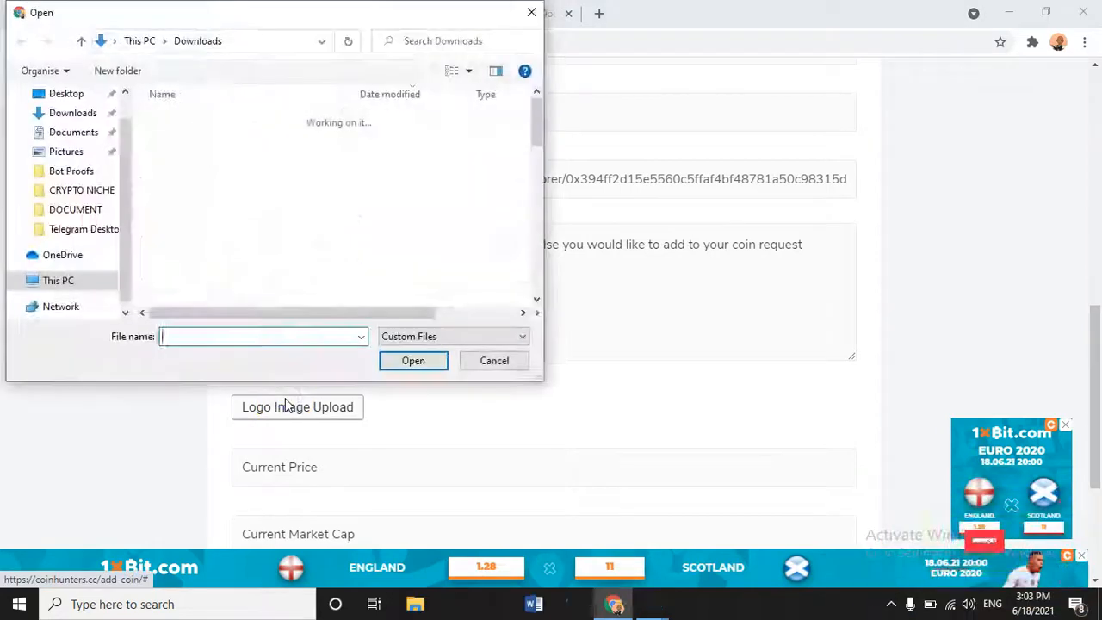
pyautogui.click(208, 142)
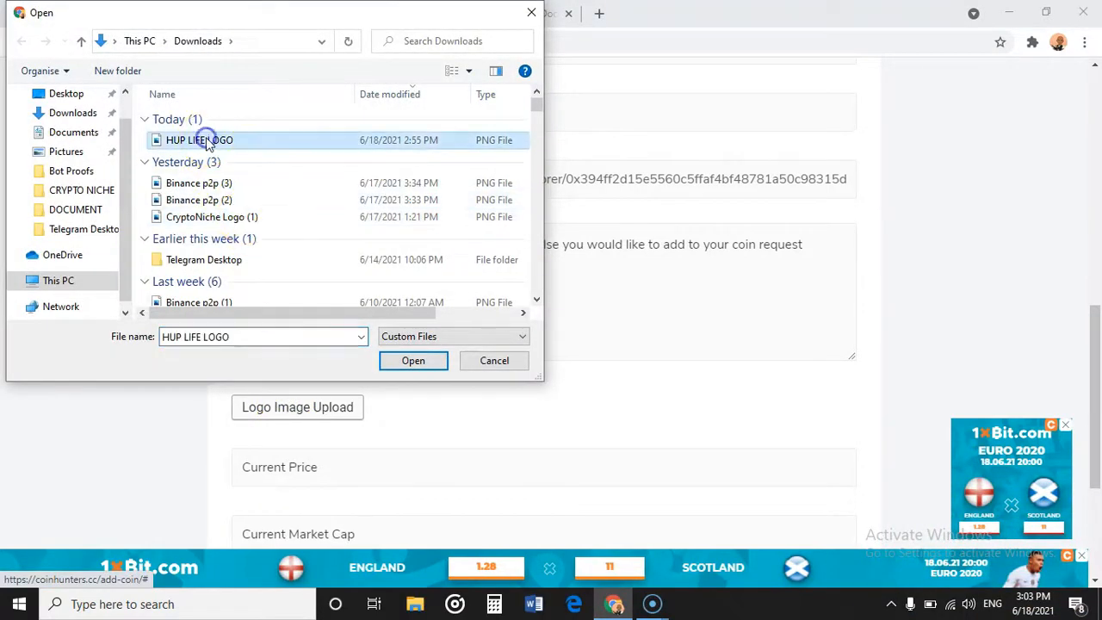
pyautogui.click(415, 362)
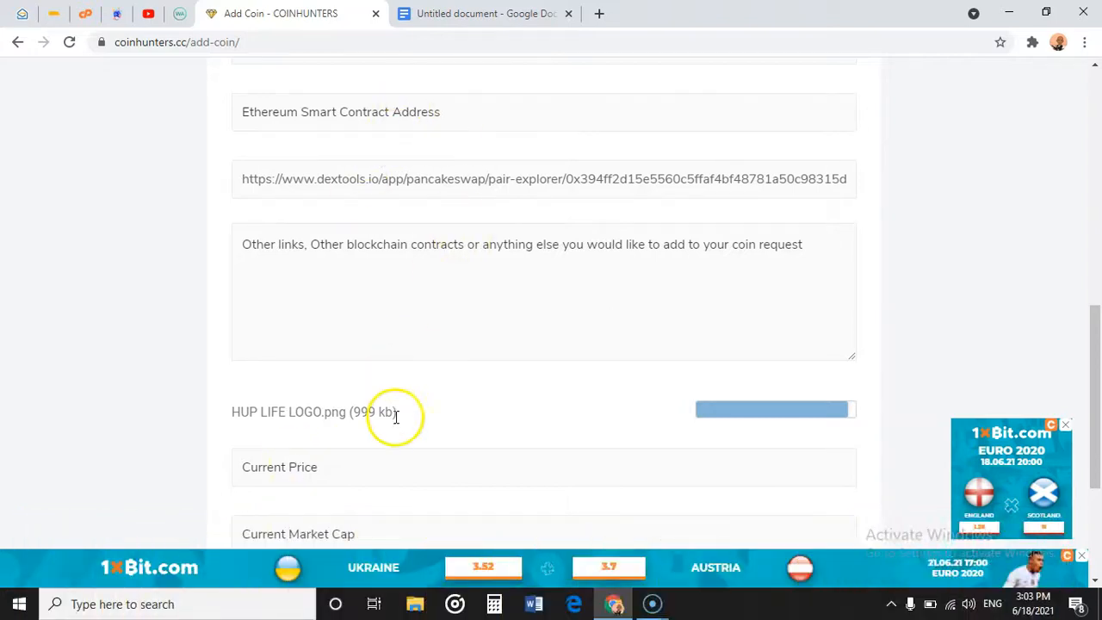
# Copy the current price 0.000000025791 from the Google Docs document into the listing form's Current Price field.
pyautogui.click(339, 476)
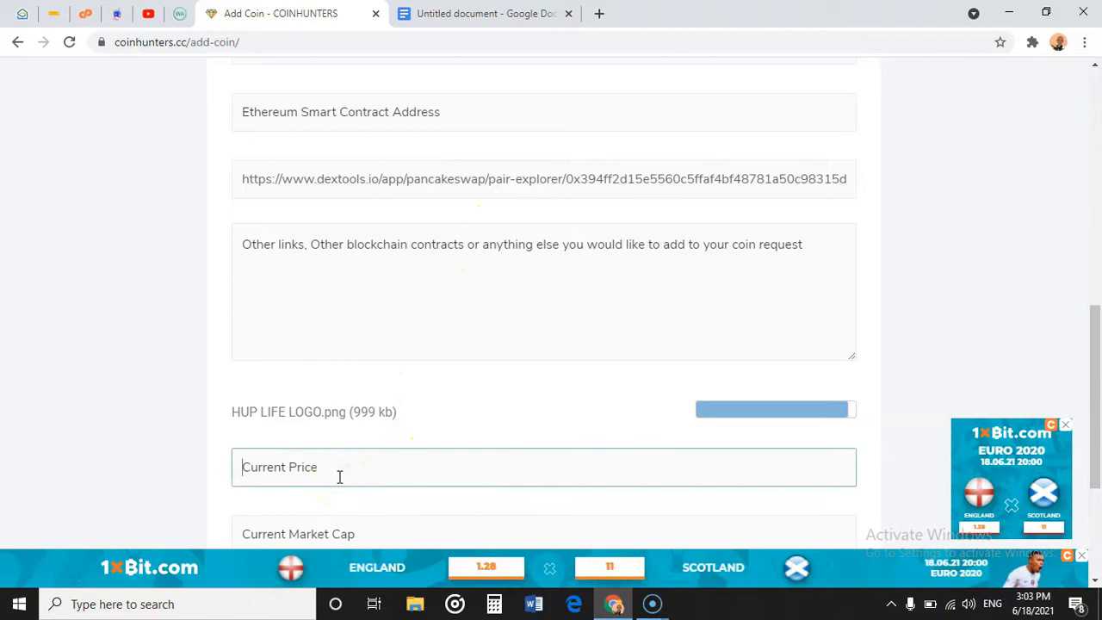
pyautogui.click(455, 16)
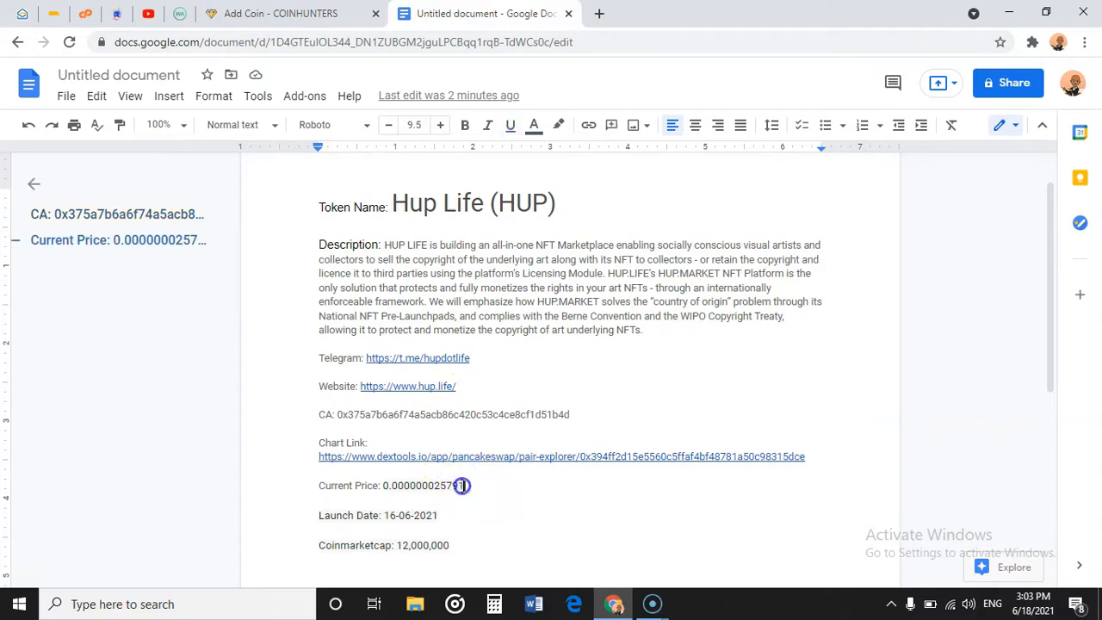
pyautogui.moveTo(462, 486); pyautogui.dragTo(402, 491)
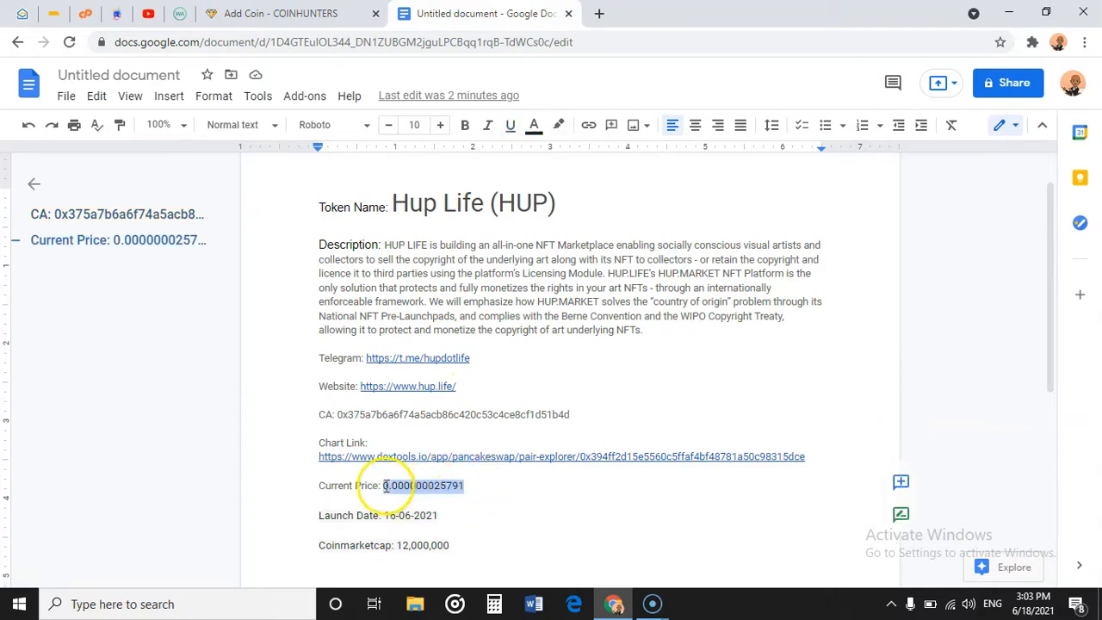
pyautogui.rightClick(387, 487)
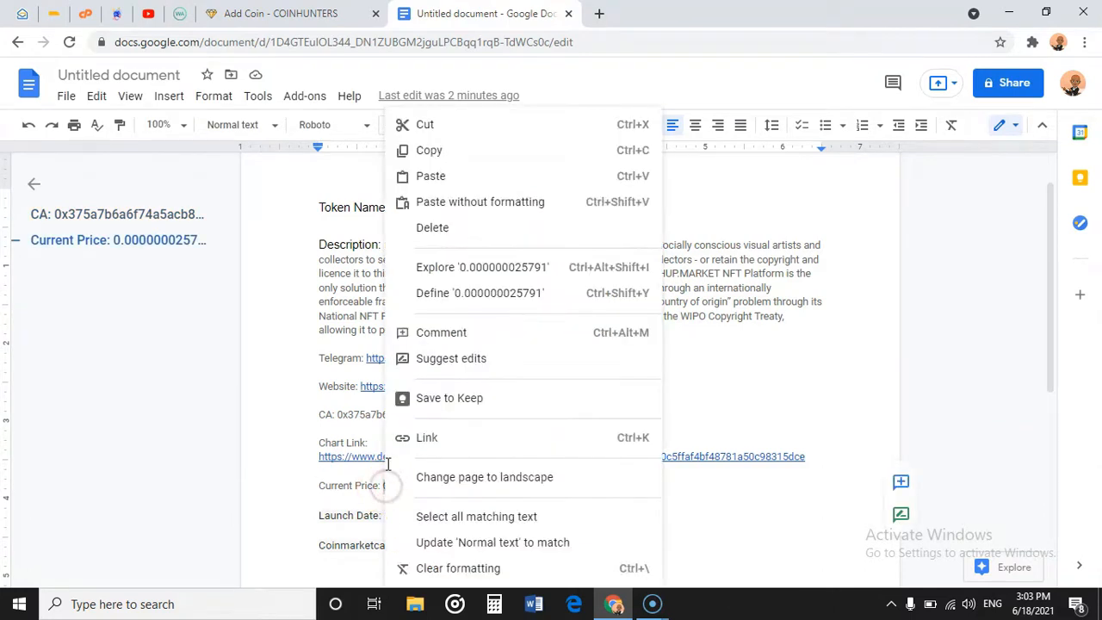
pyautogui.click(437, 152)
pyautogui.click(332, 16)
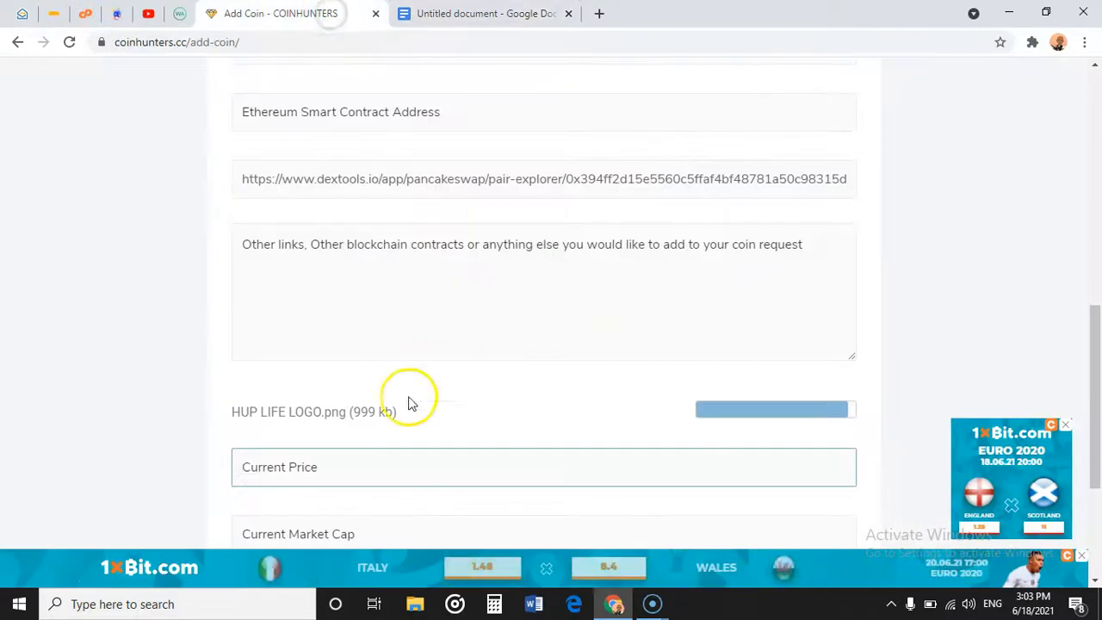
pyautogui.hotkey('ctrl', 'v')
pyautogui.click(232, 398)
# Copy the document's Coinmarketcap figure into the listing form's Current Market Cap field as 12000000.
pyautogui.scroll(-3, 231, 400)
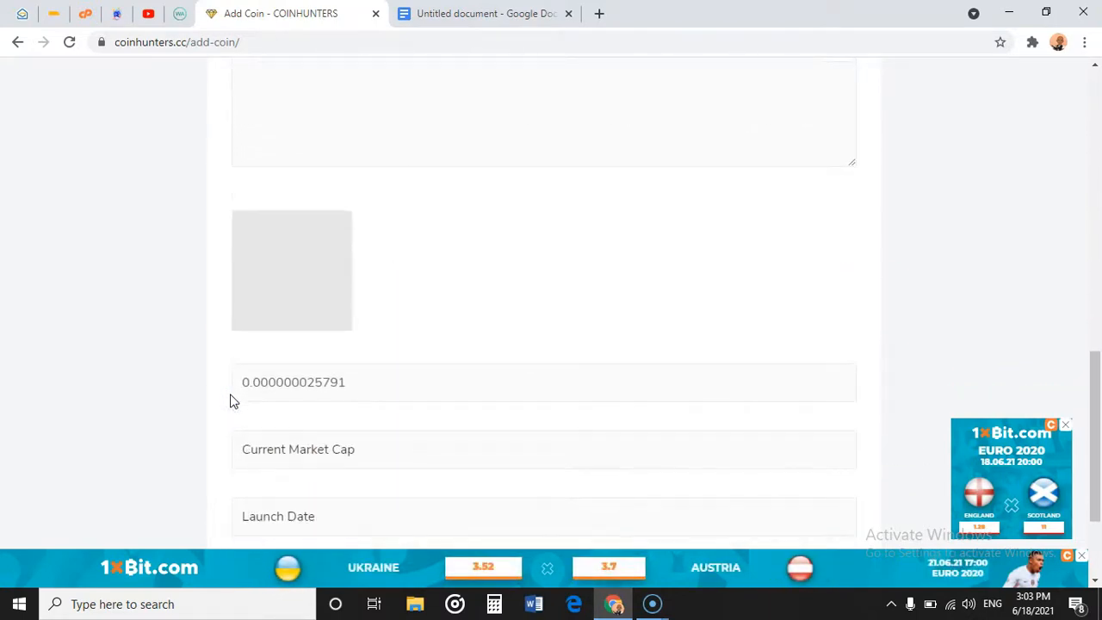
pyautogui.scroll(-1, 230, 400)
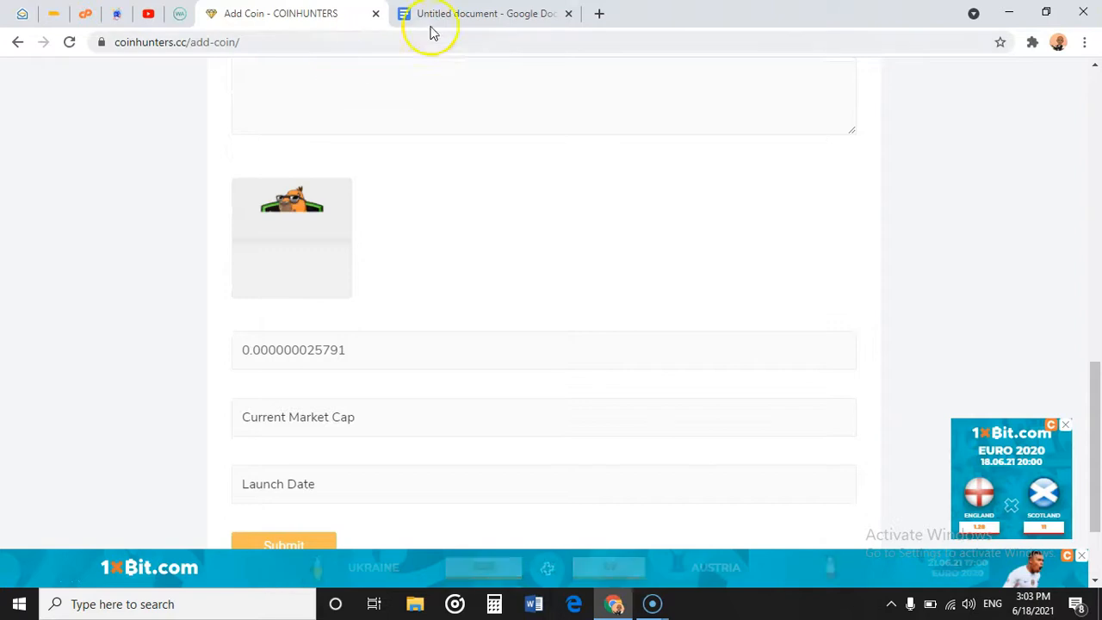
pyautogui.click(478, 14)
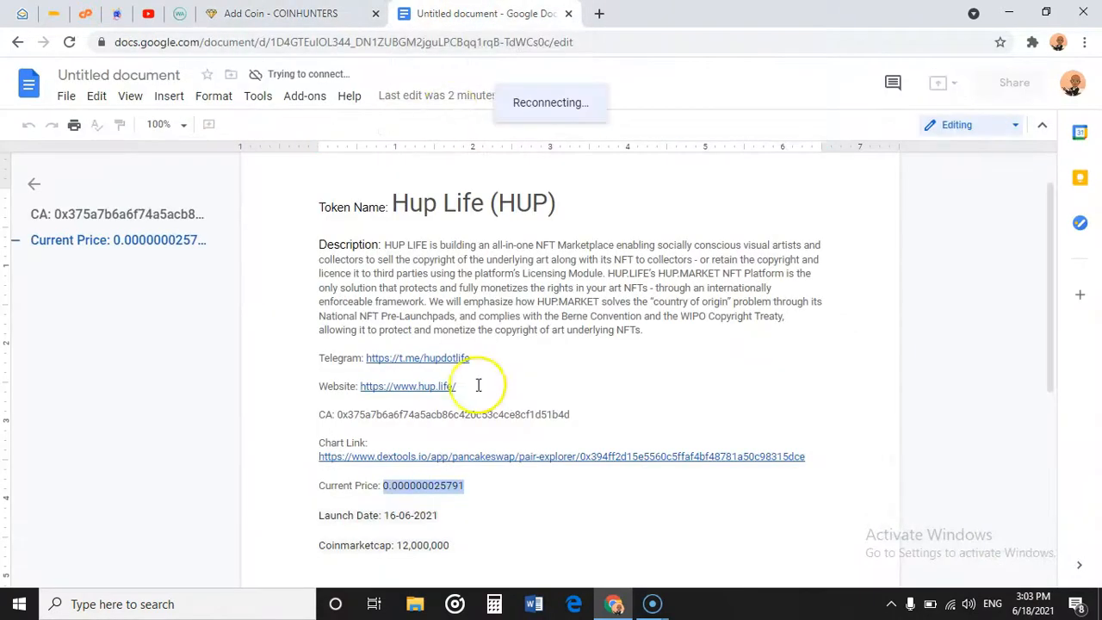
pyautogui.click(448, 520)
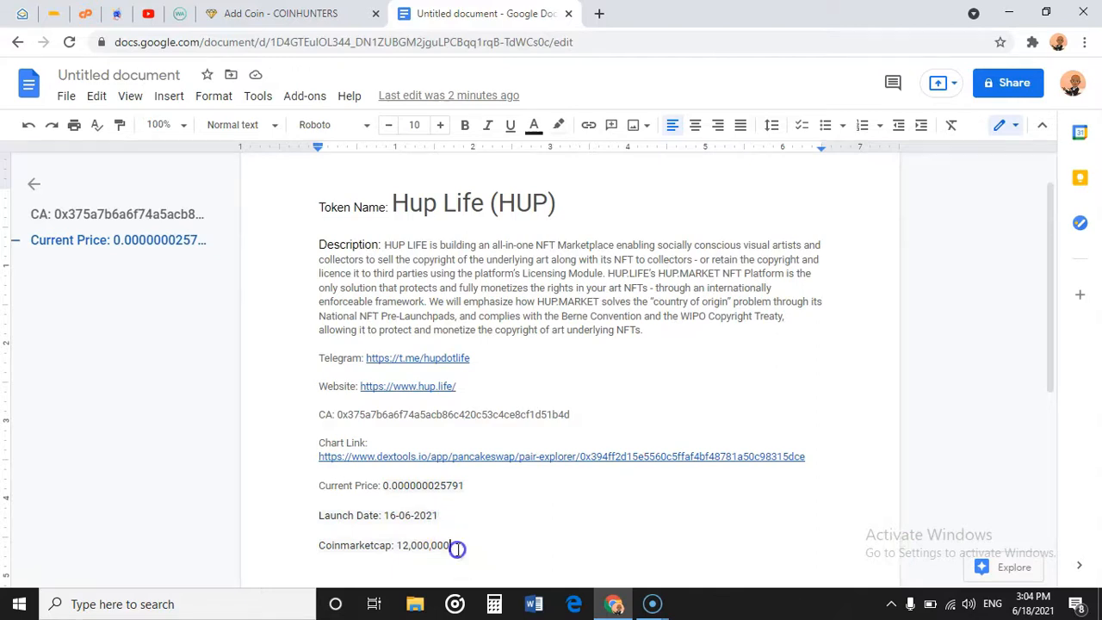
pyautogui.rightClick(399, 545)
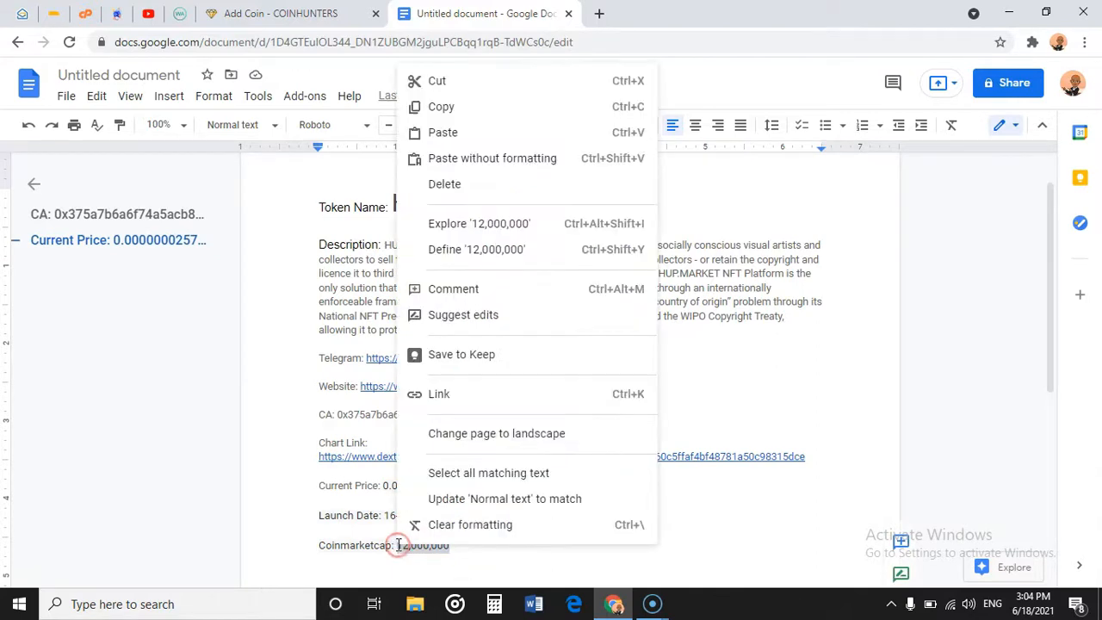
pyautogui.click(442, 108)
pyautogui.click(308, 13)
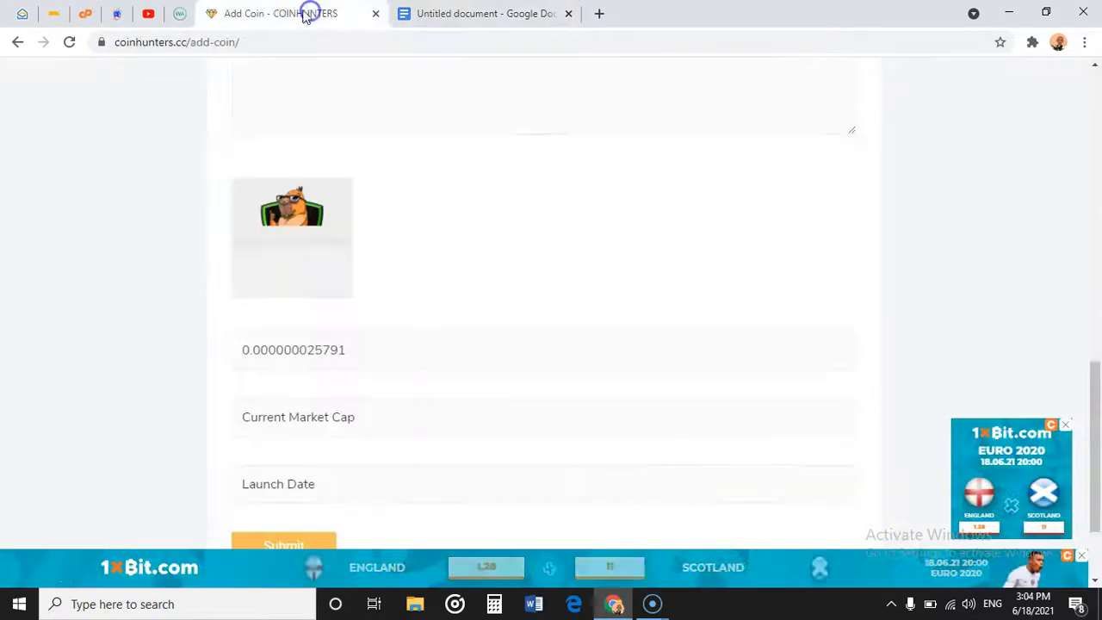
pyautogui.click(315, 417)
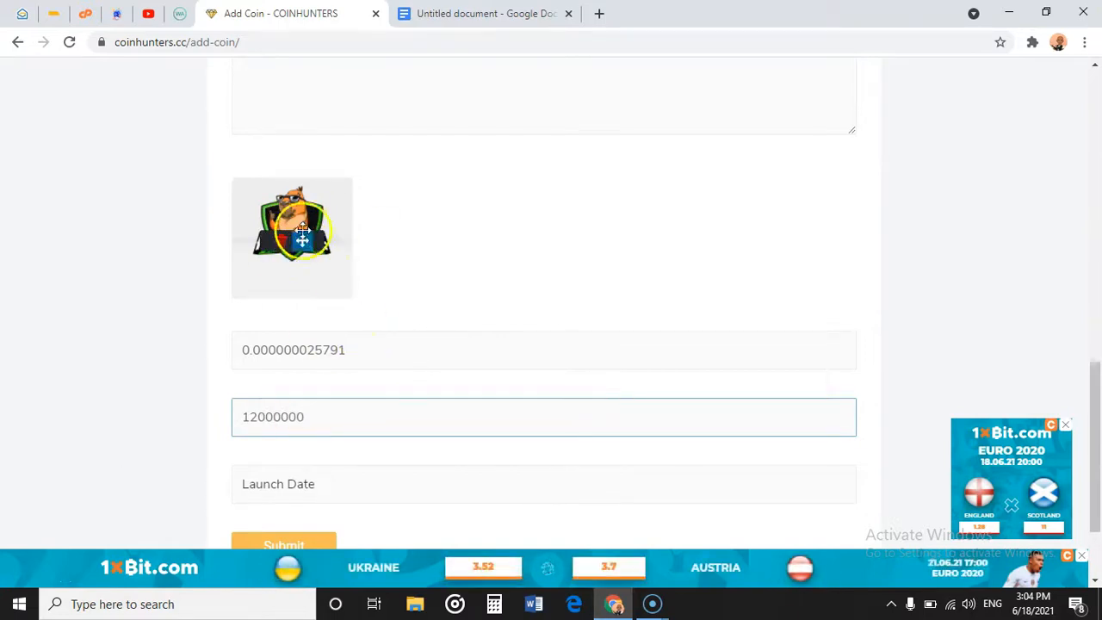
# Look up the launch date in the Google Docs document and set the form's Launch Date to 06/16/2021.
pyautogui.click(474, 17)
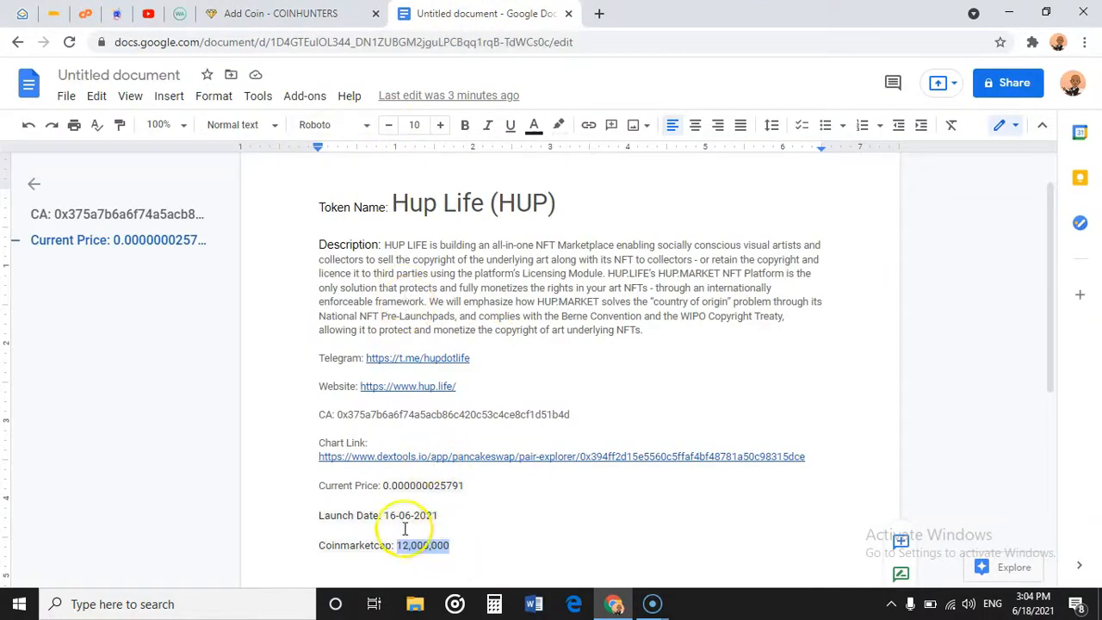
pyautogui.moveTo(459, 515); pyautogui.dragTo(403, 508)
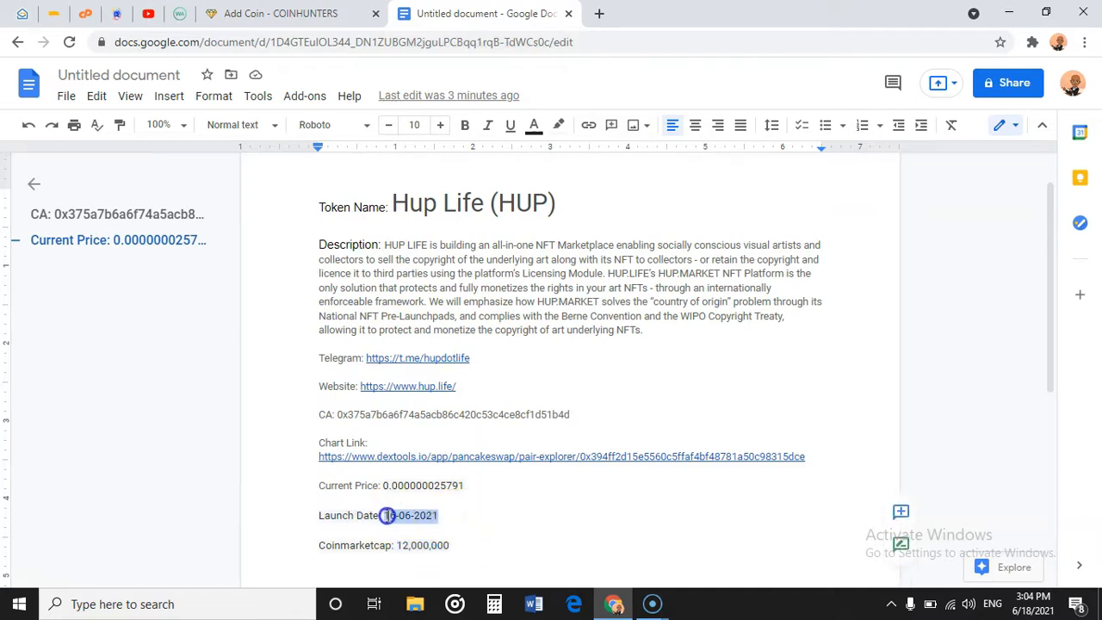
pyautogui.click(301, 14)
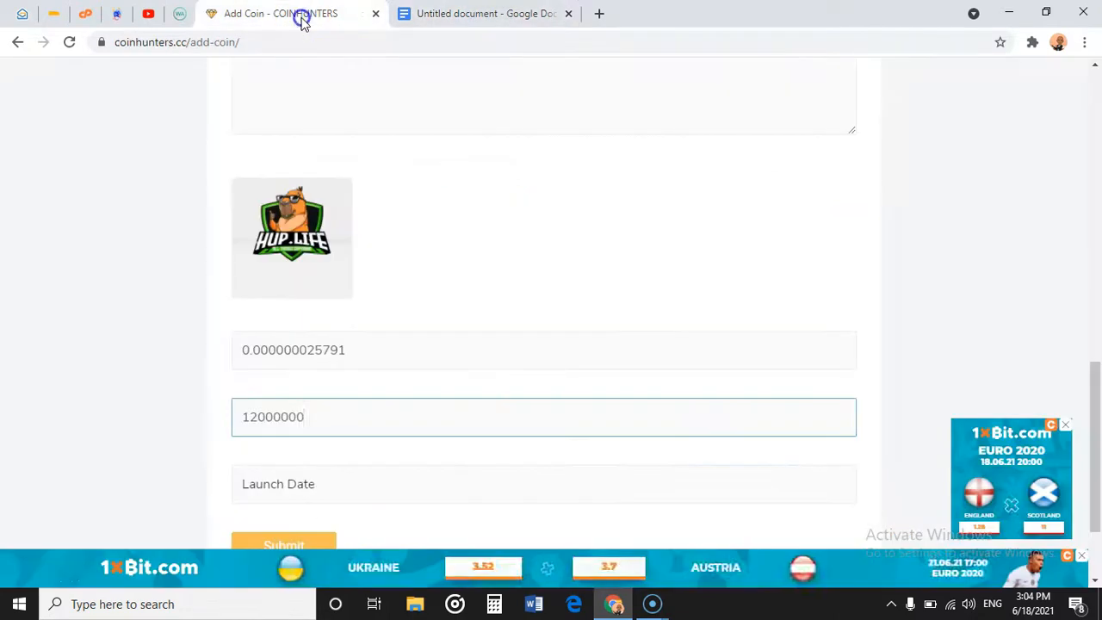
pyautogui.click(467, 290)
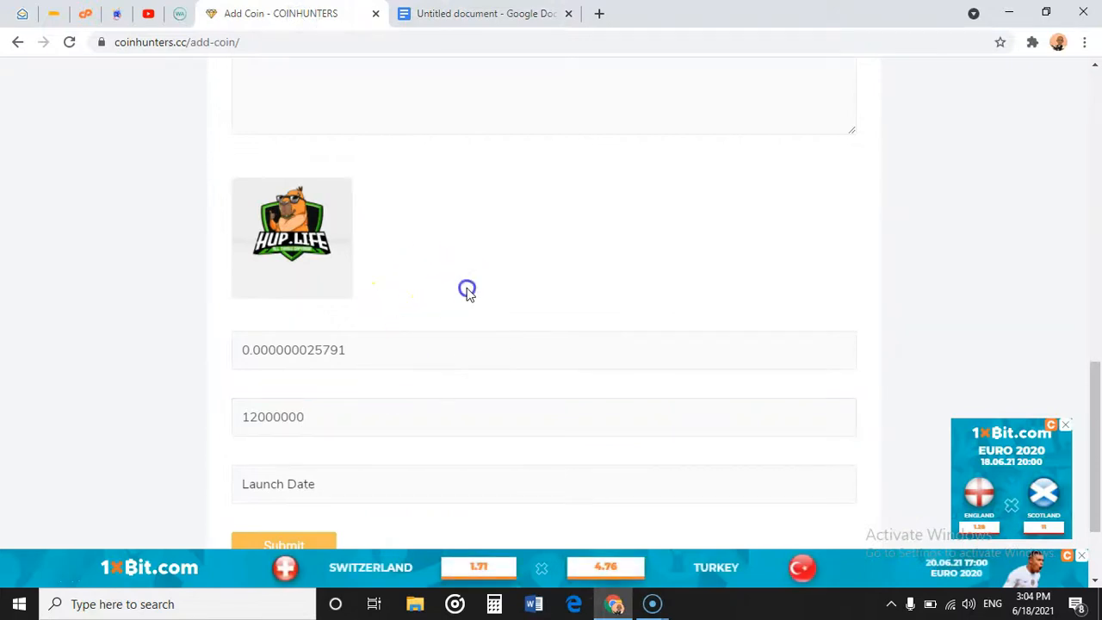
pyautogui.scroll(-1, 466, 293)
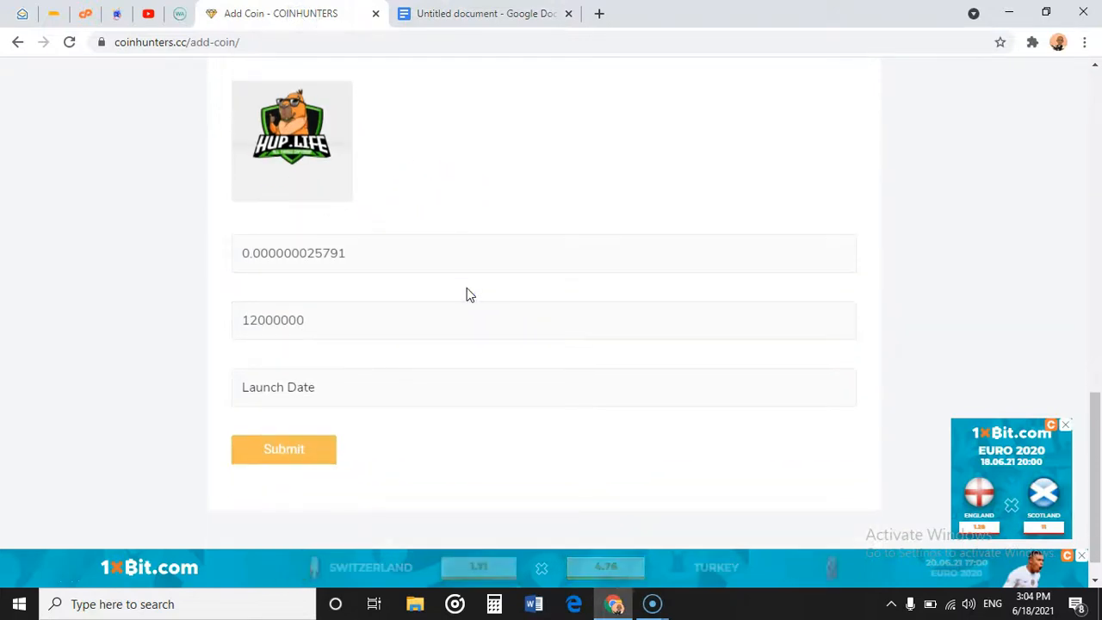
pyautogui.click(351, 387)
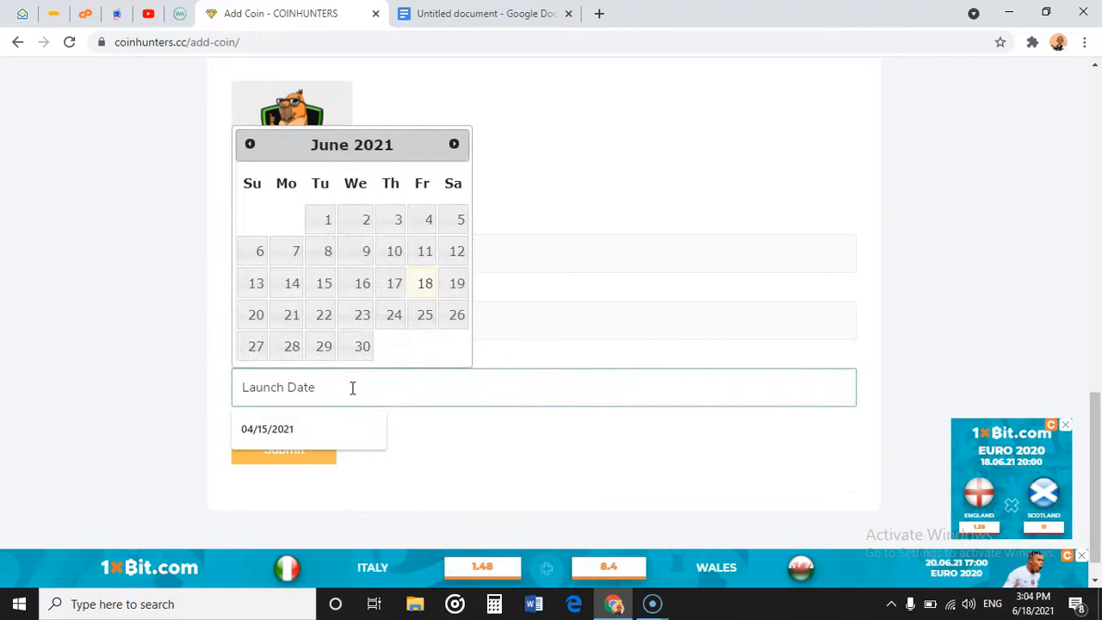
pyautogui.click(365, 287)
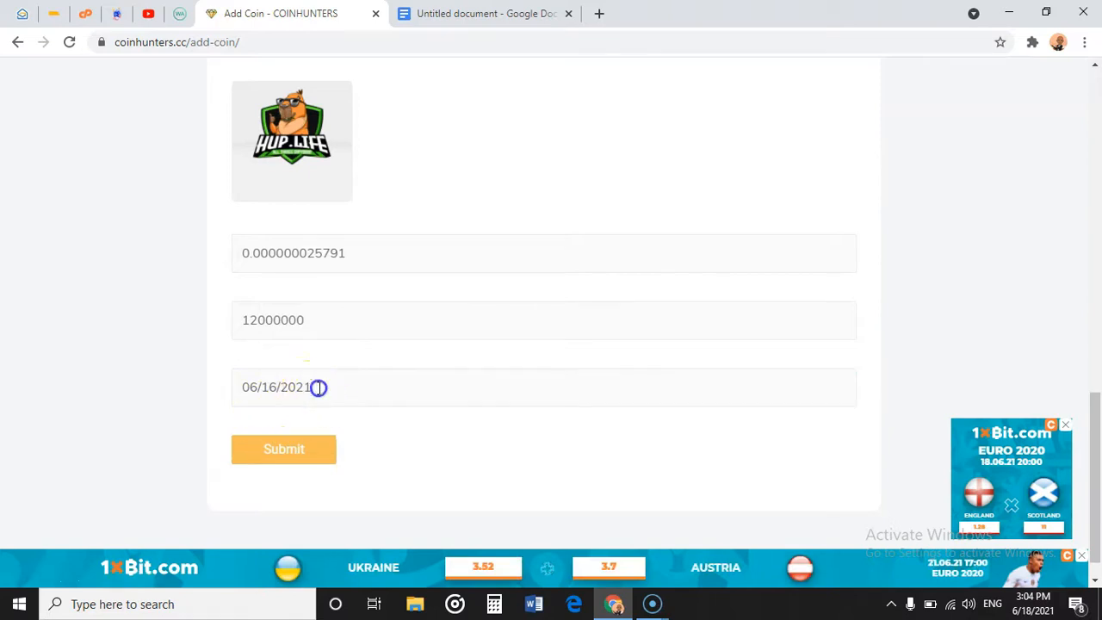
# Compare the form's launch date with the Launch Date line in the Google Docs document.
pyautogui.moveTo(318, 387); pyautogui.dragTo(257, 389)
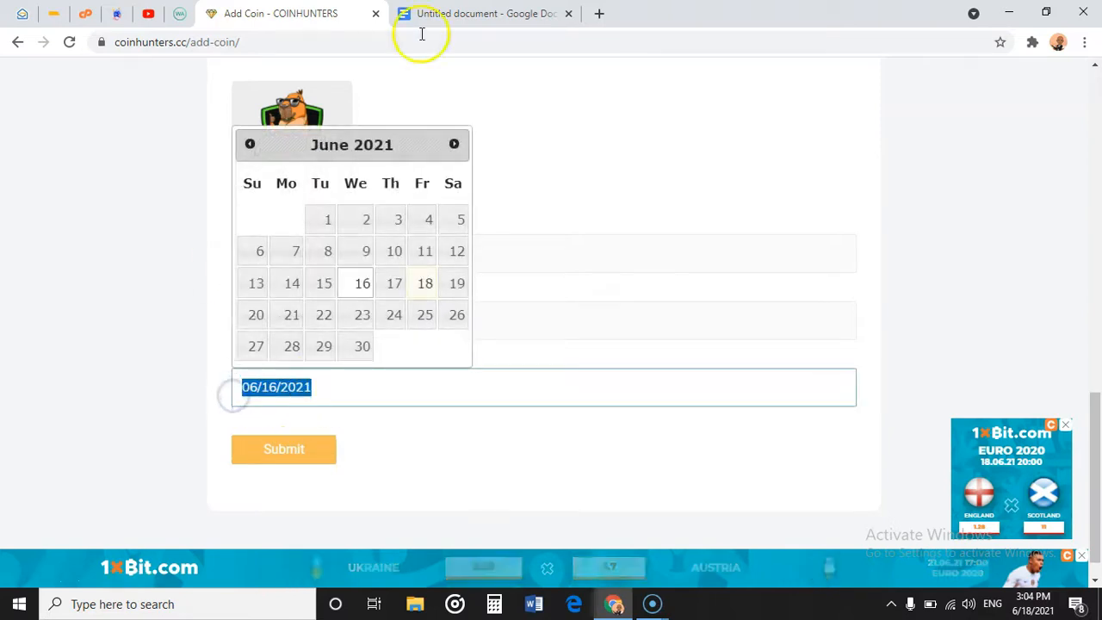
pyautogui.click(450, 10)
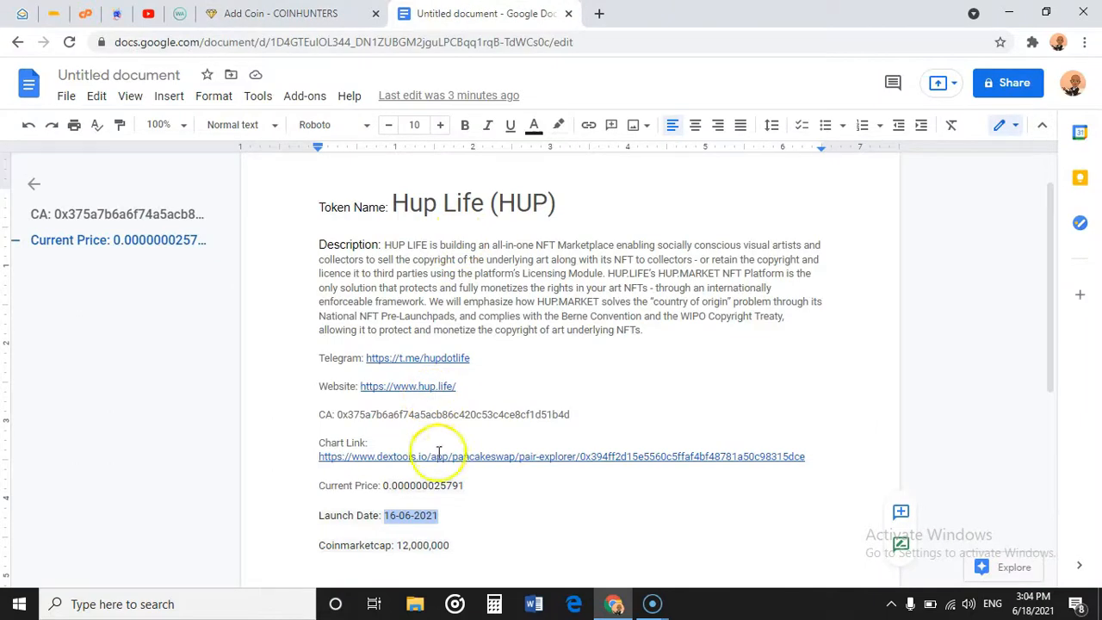
pyautogui.moveTo(446, 514); pyautogui.dragTo(387, 514)
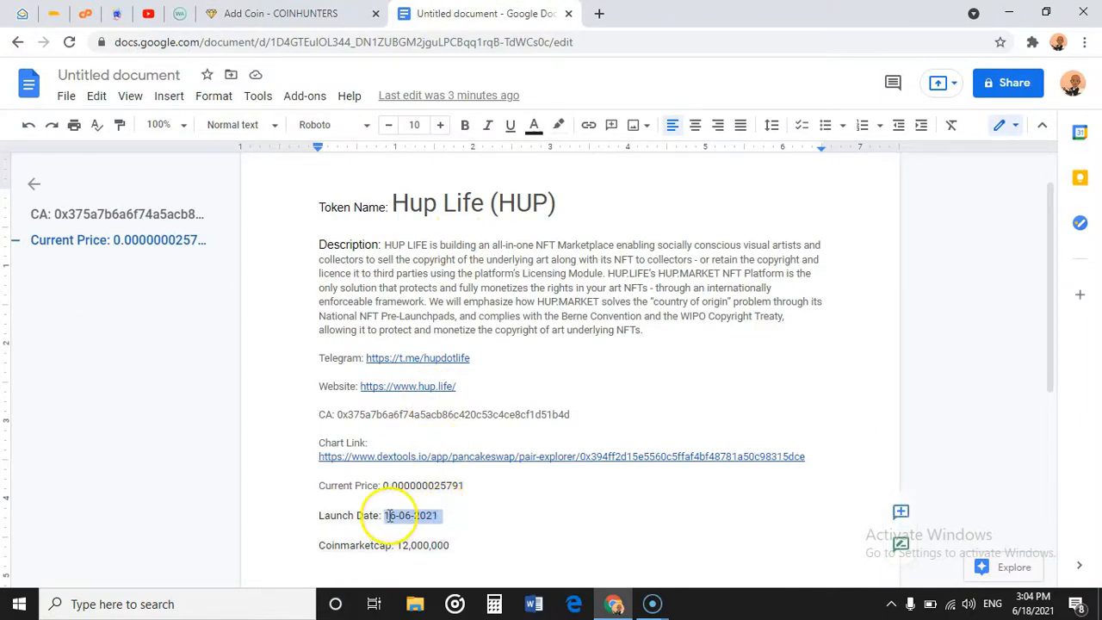
# Return to the coin listing form and review its entered details, from the token name and description to the price, market cap and launch date.
pyautogui.click(315, 12)
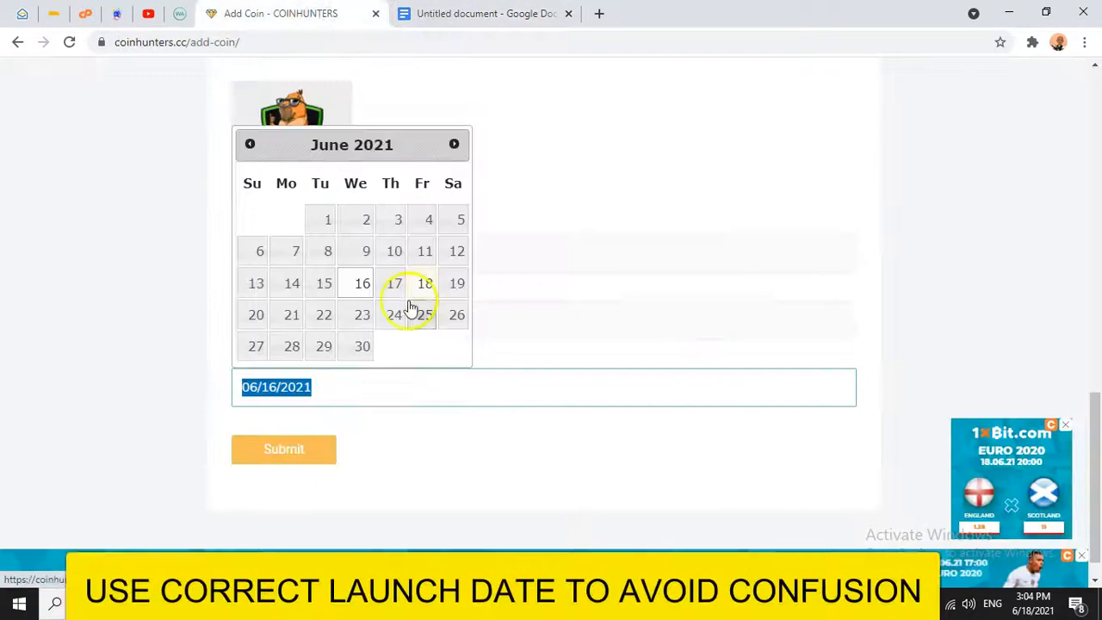
pyautogui.click(500, 459)
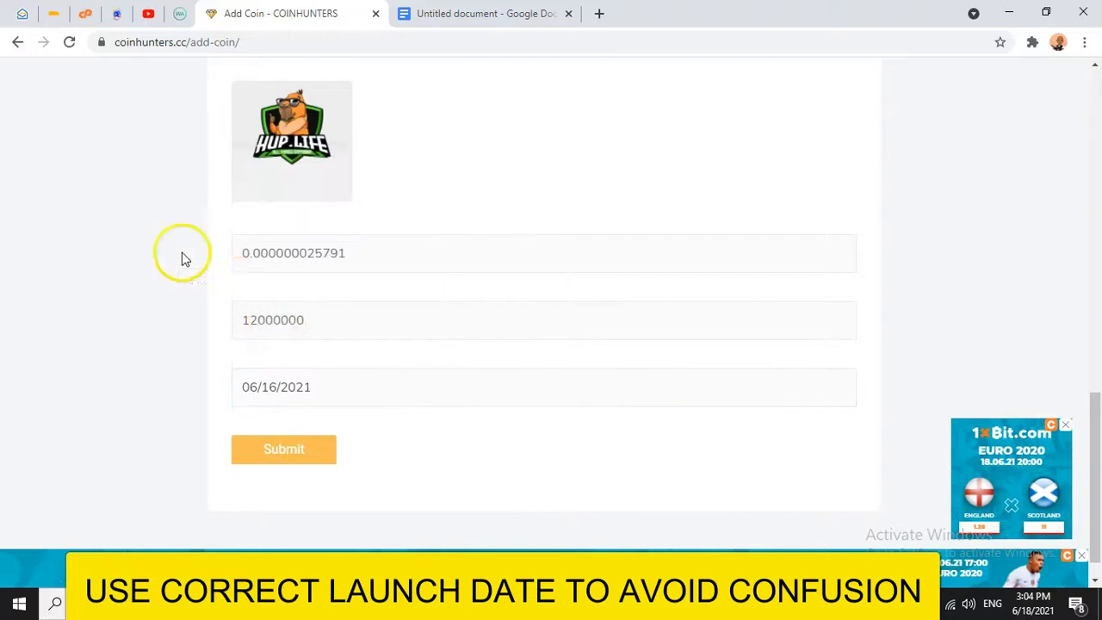
pyautogui.scroll(7, 181, 258)
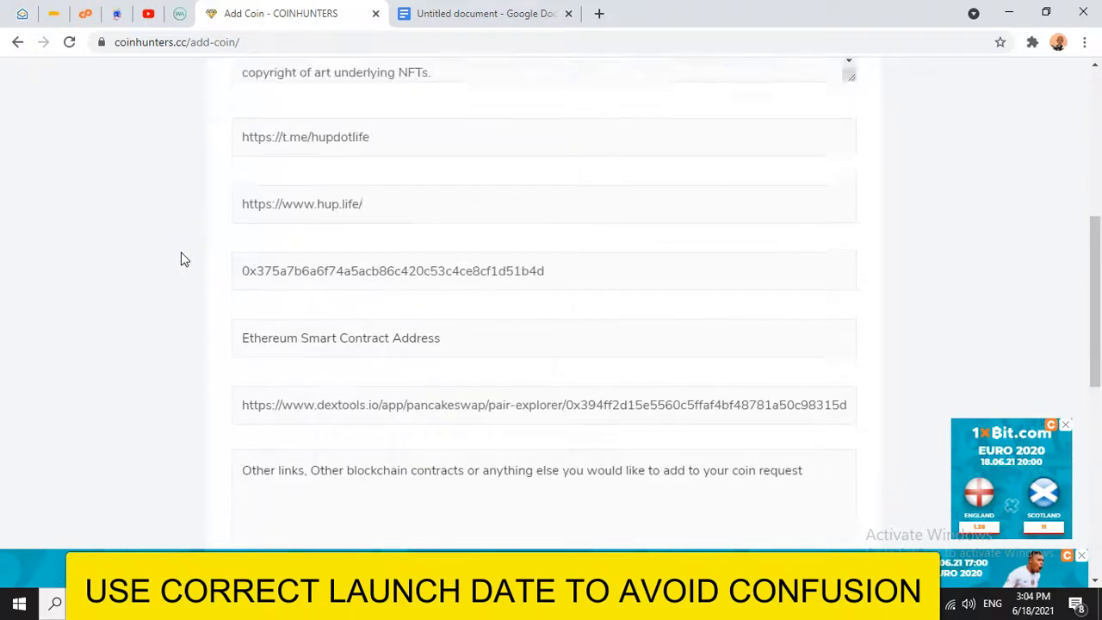
pyautogui.scroll(5, 181, 258)
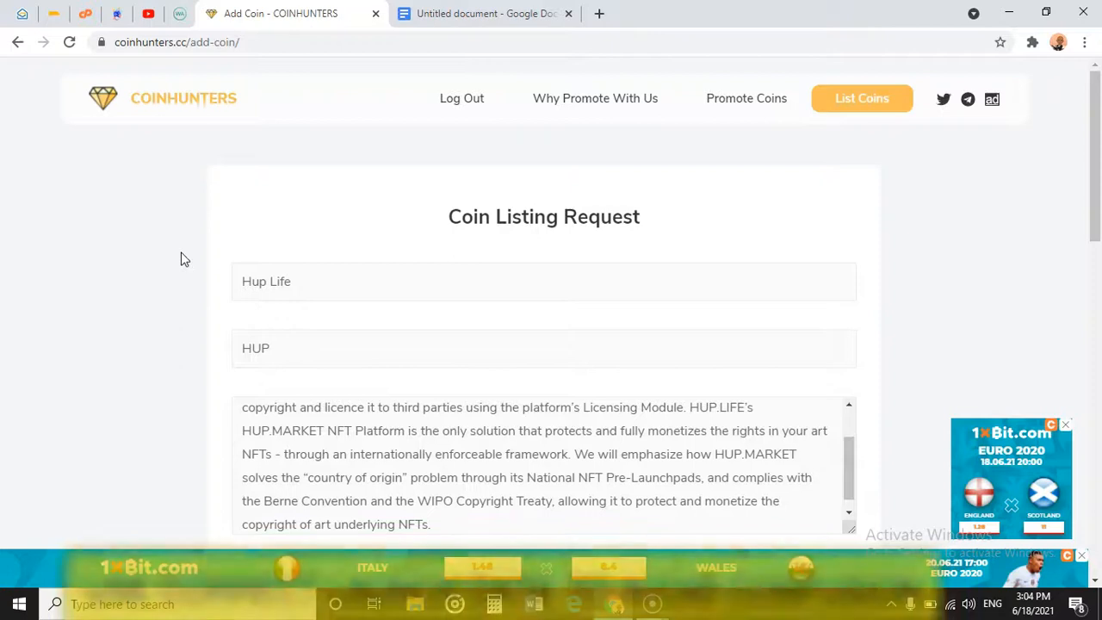
pyautogui.click(326, 283)
pyautogui.click(318, 337)
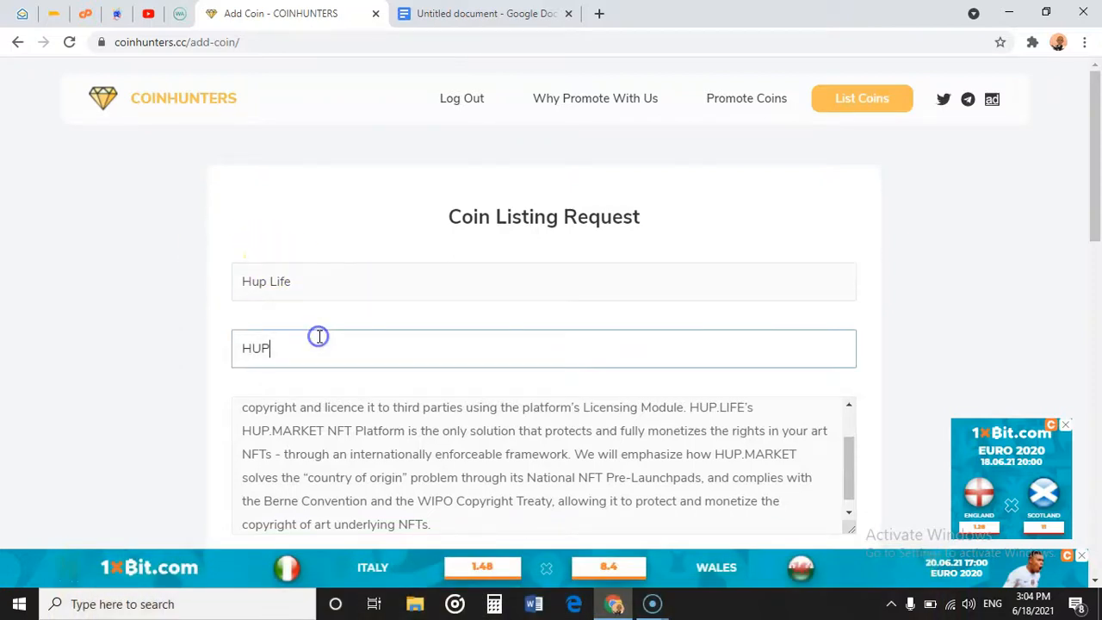
pyautogui.click(171, 298)
pyautogui.scroll(-1, 170, 298)
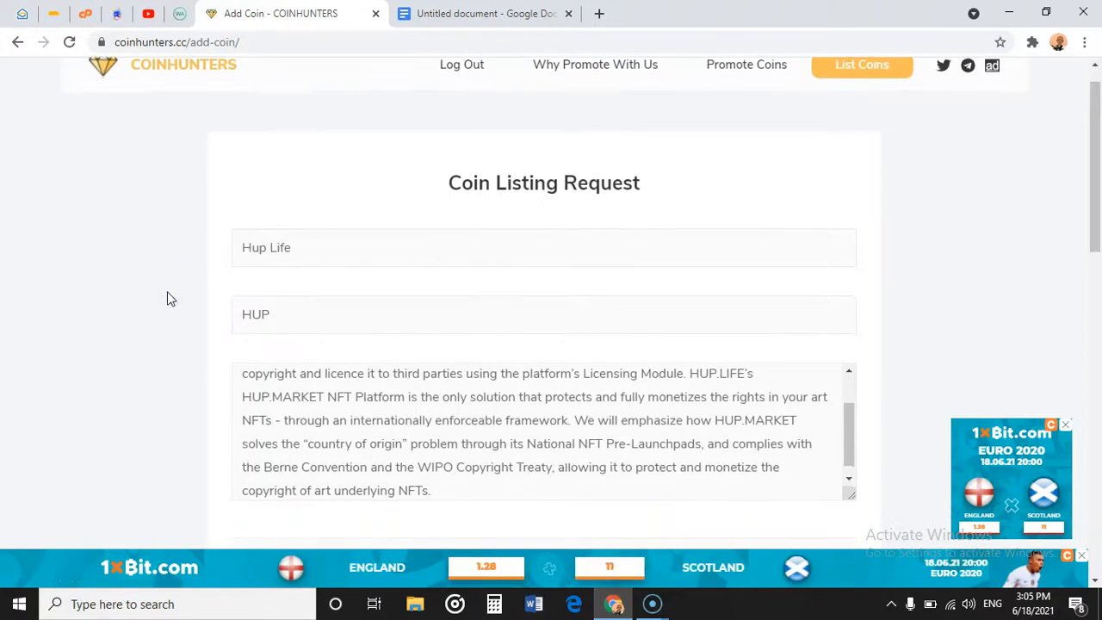
pyautogui.scroll(-10, 171, 299)
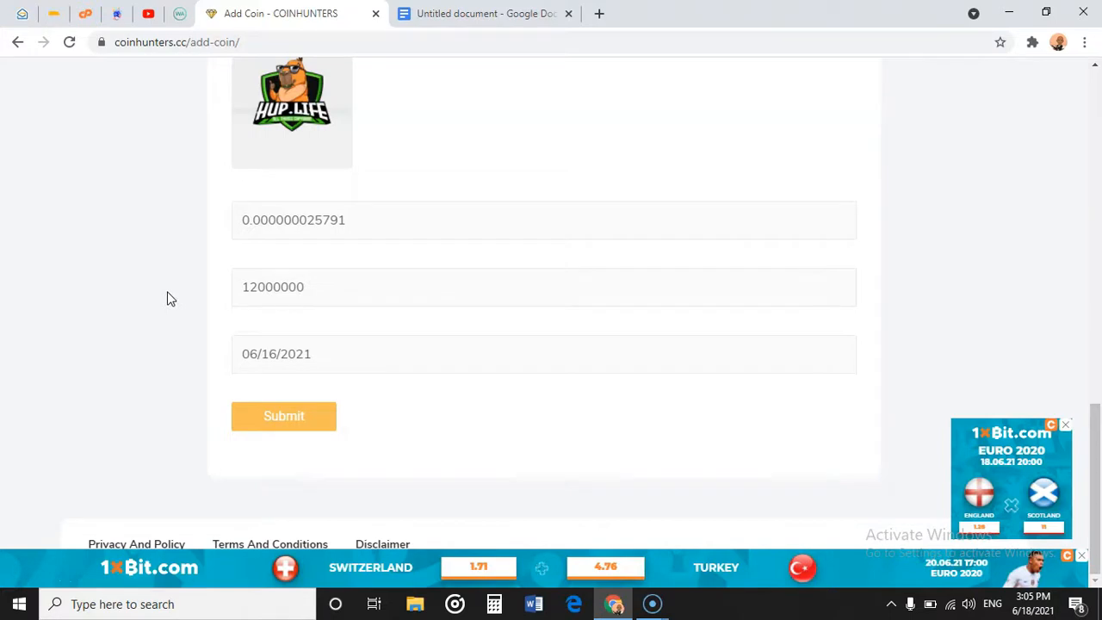
# Open hup.life/#compare in a new browser tab and go to the site's Join Our Community links.
pyautogui.click(601, 14)
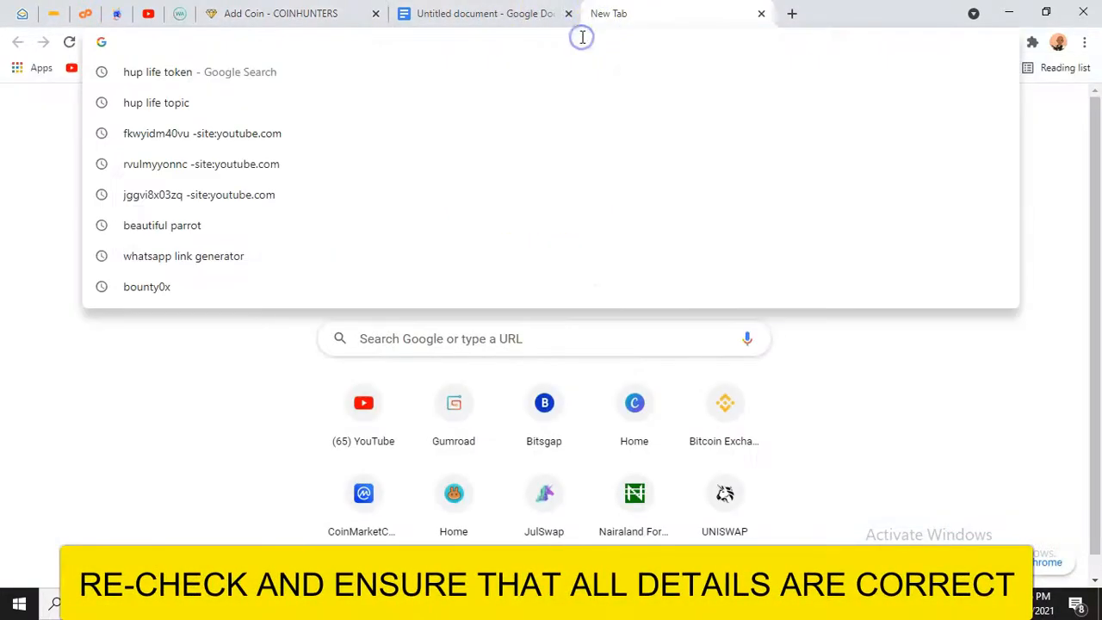
pyautogui.write('hup.life/#compare')
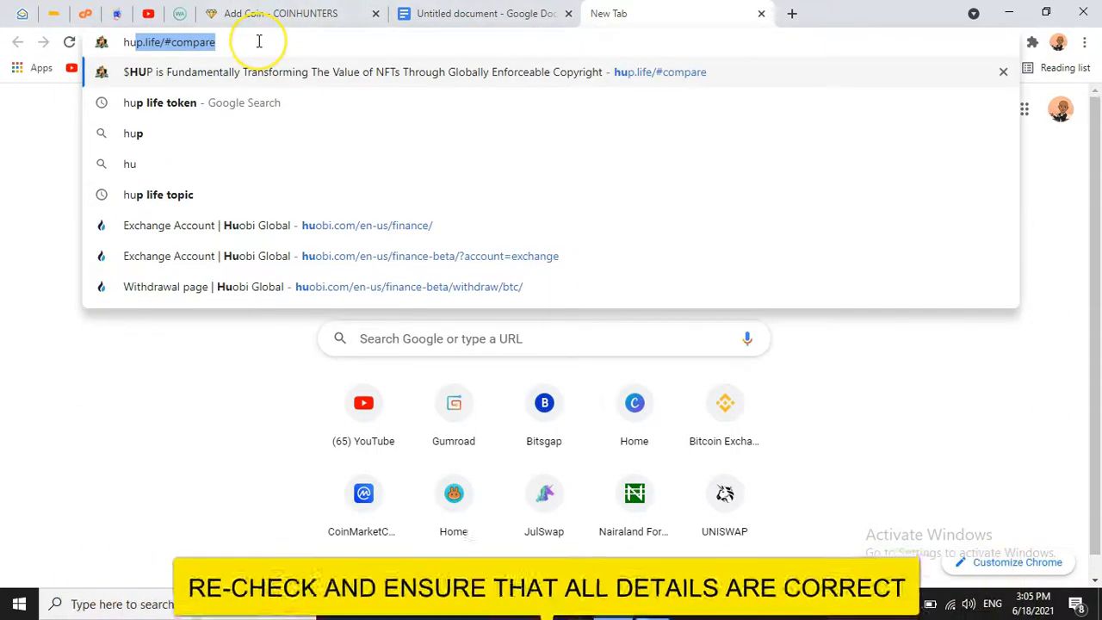
pyautogui.press('Return')
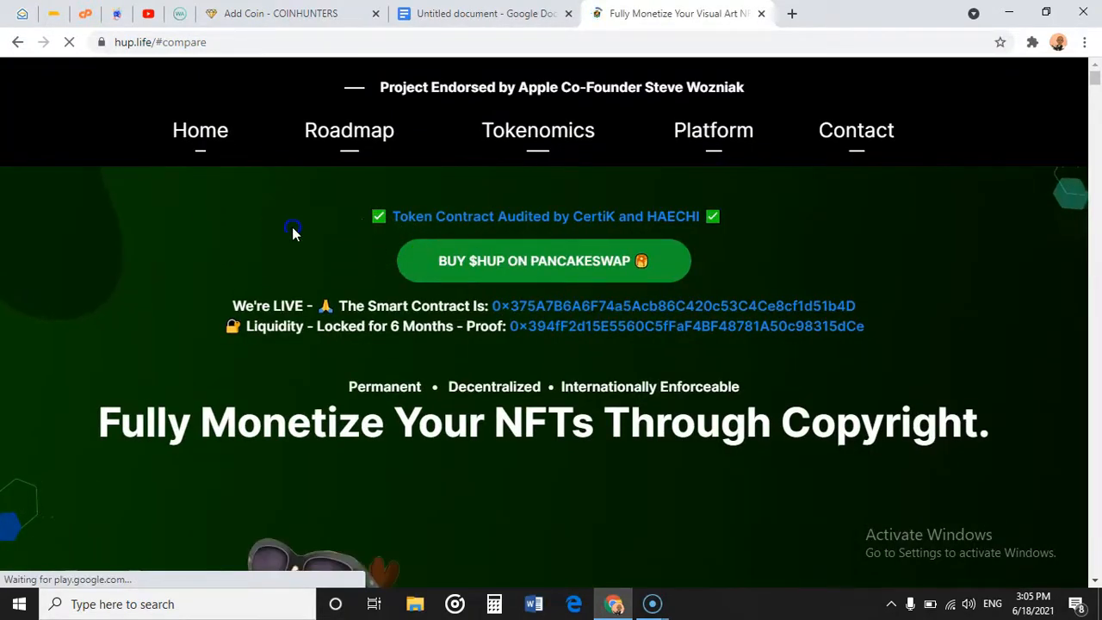
pyautogui.click(204, 243)
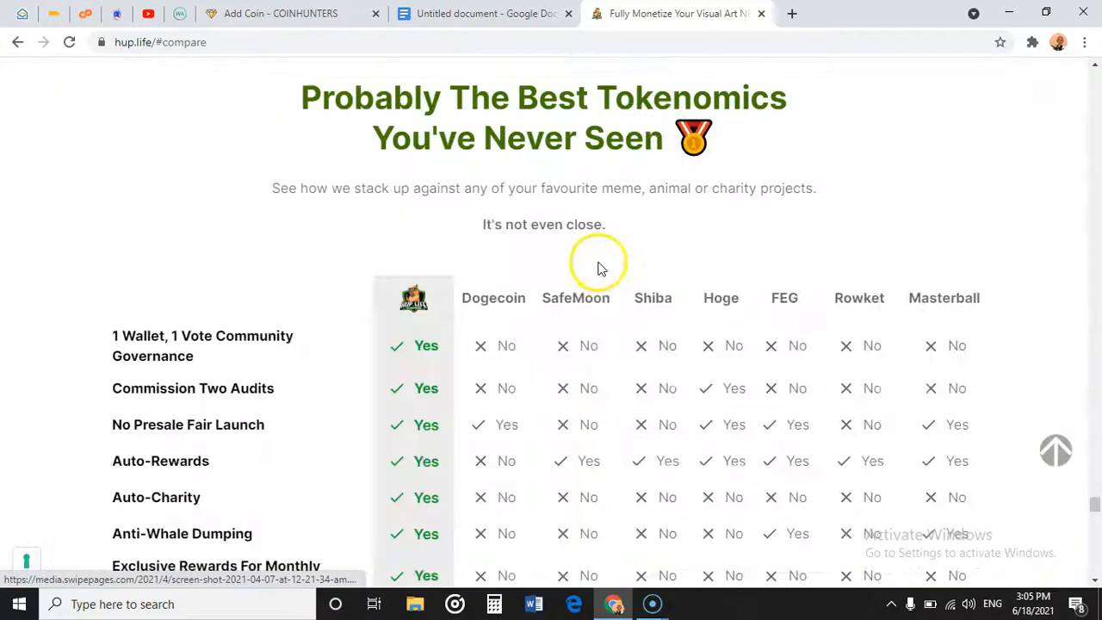
pyautogui.moveTo(1093, 505); pyautogui.dragTo(1095, 551)
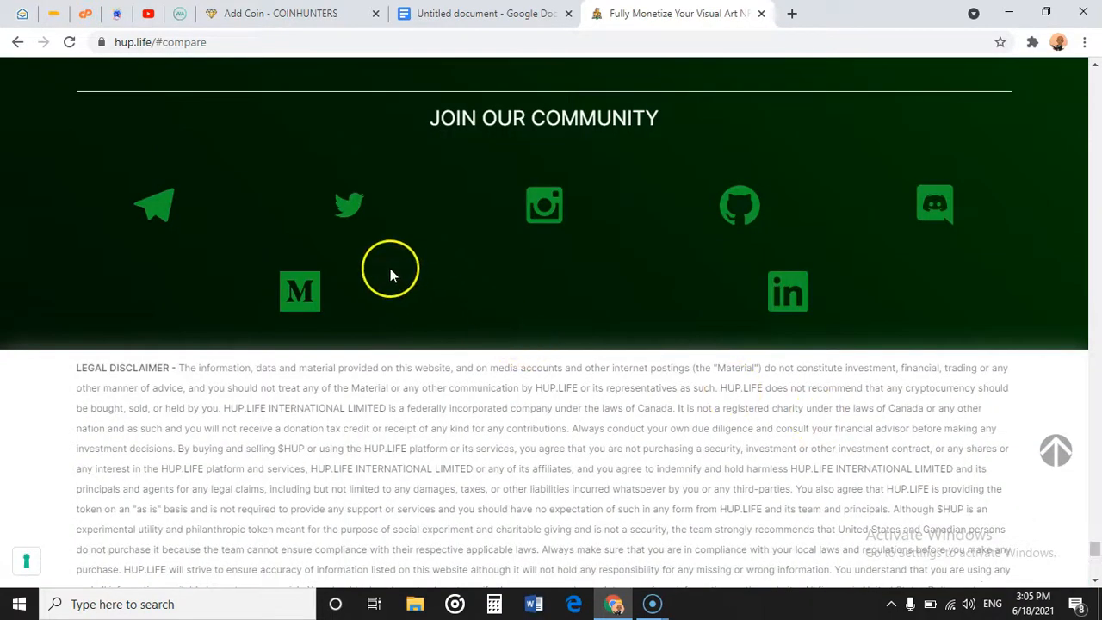
pyautogui.click(300, 295)
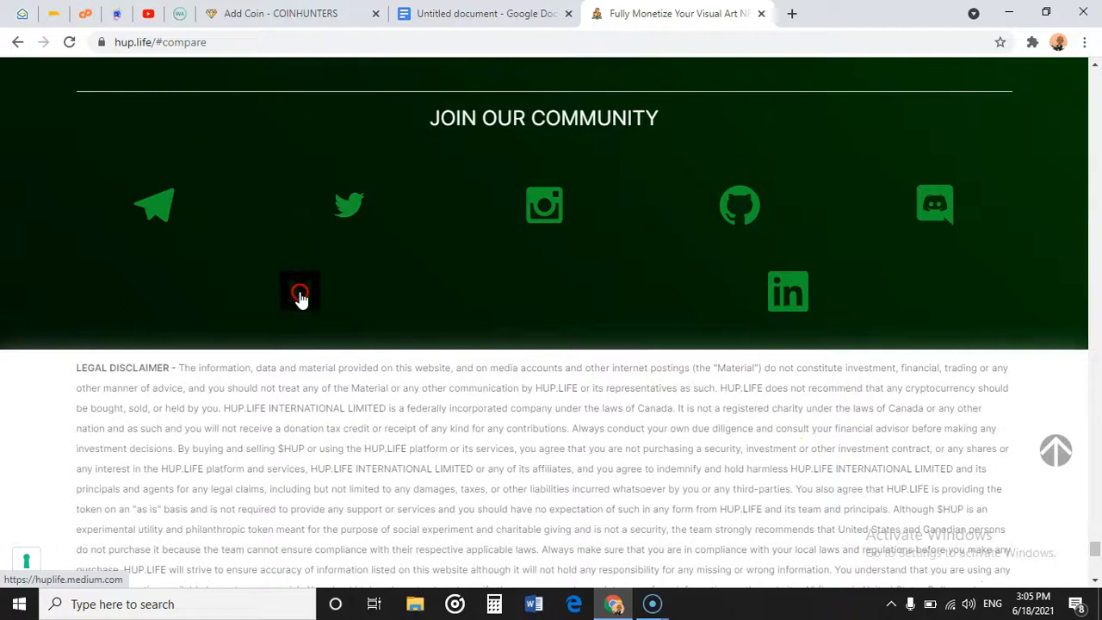
pyautogui.rightClick(300, 295)
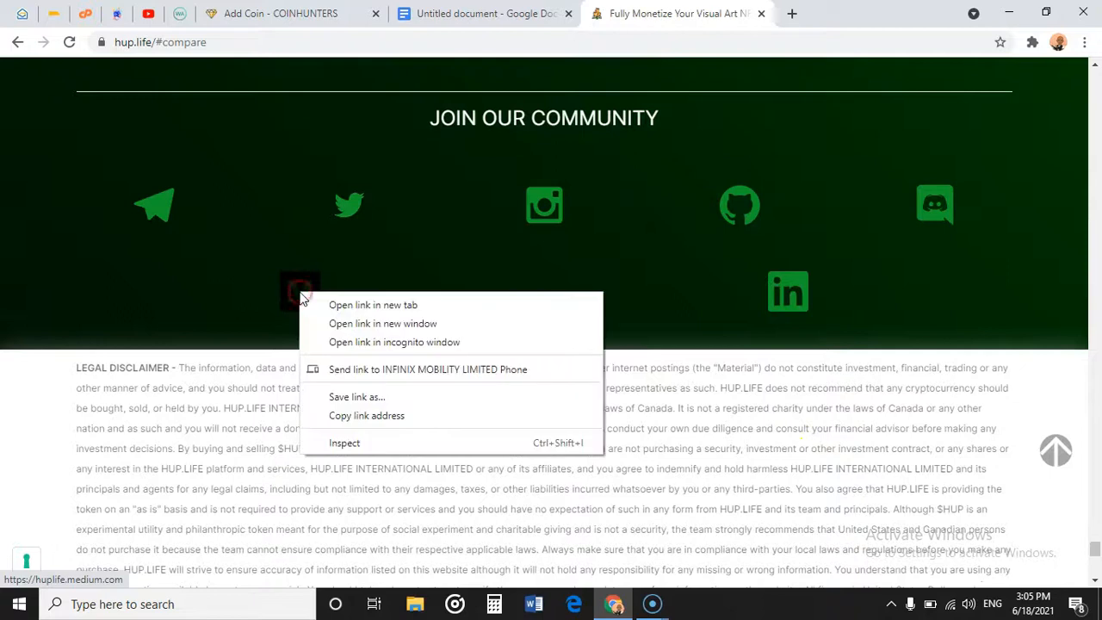
pyautogui.click(368, 416)
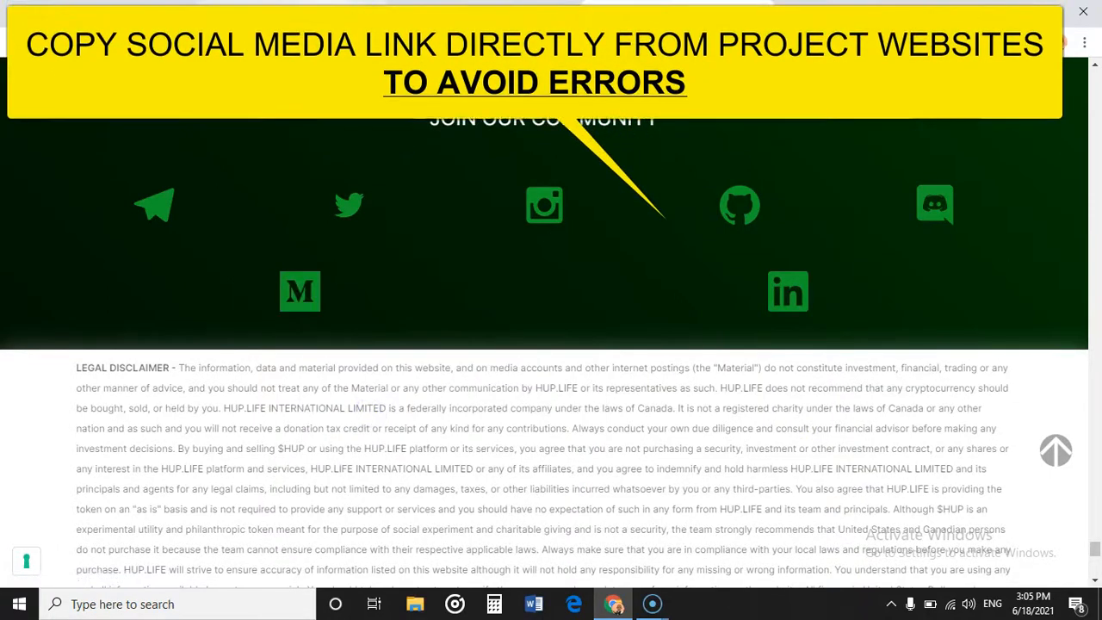
pyautogui.hotkey('ctrl', 'Tab')
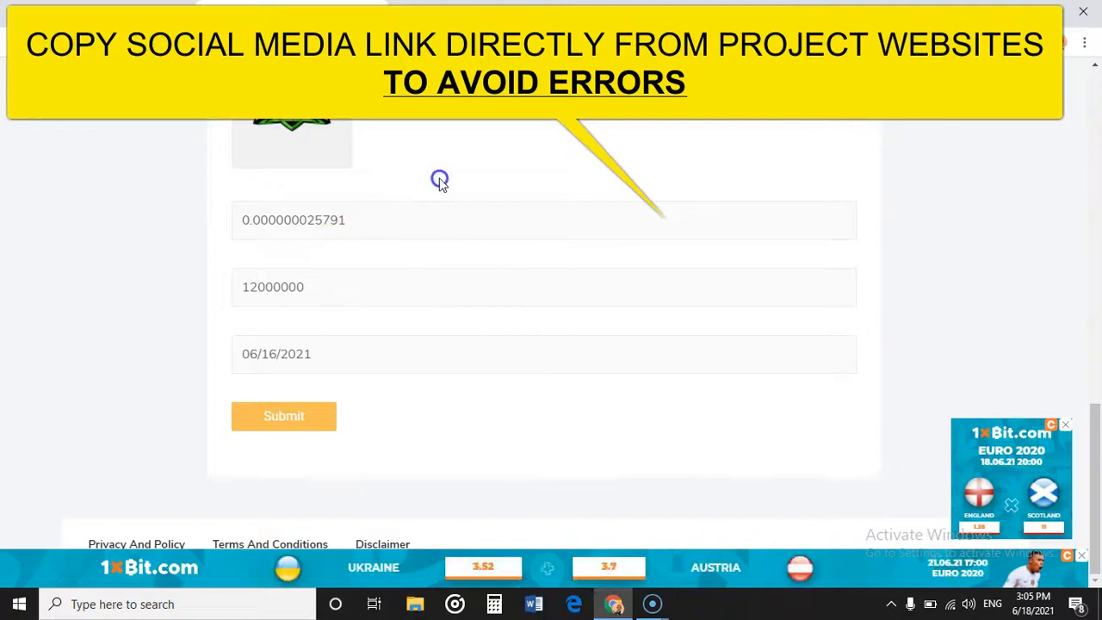
pyautogui.scroll(3, 440, 180)
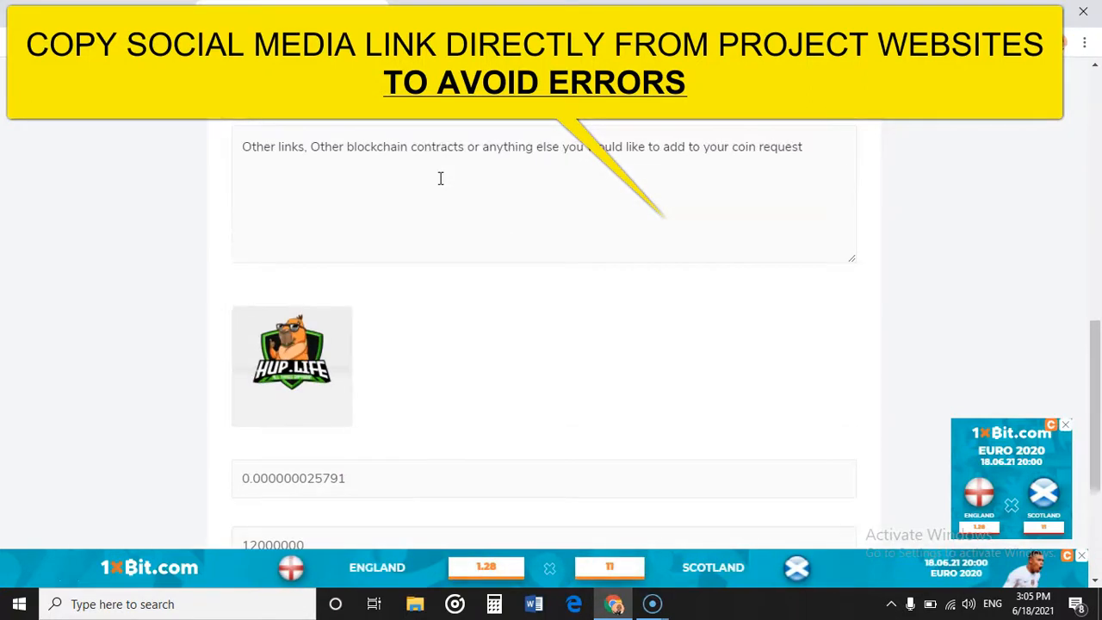
pyautogui.click(416, 151)
pyautogui.hotkey('ctrl', 'v')
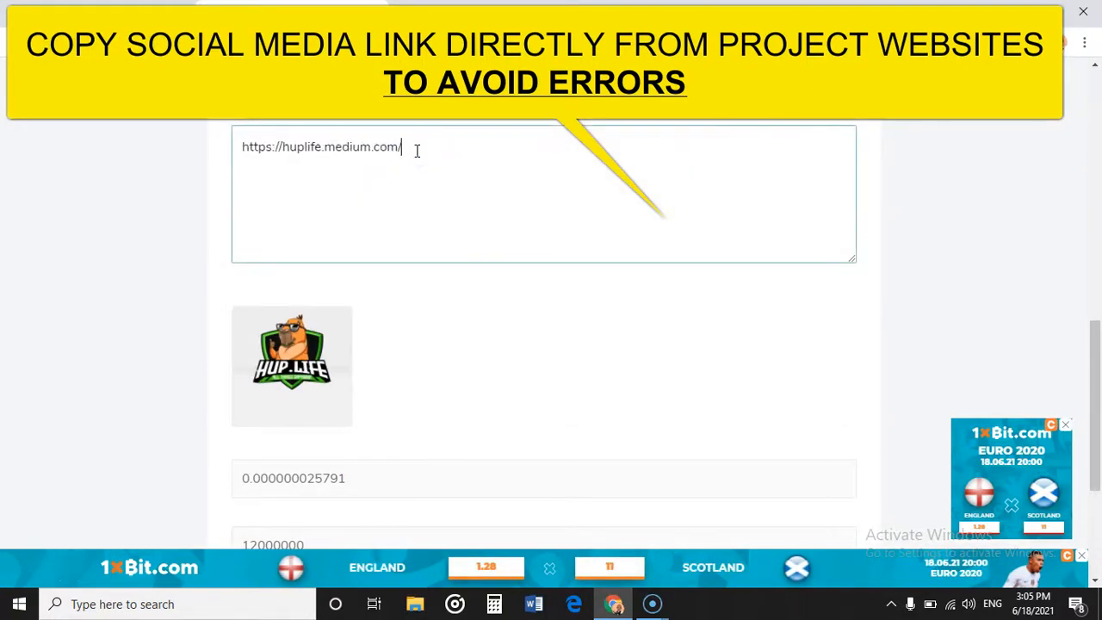
pyautogui.click(168, 226)
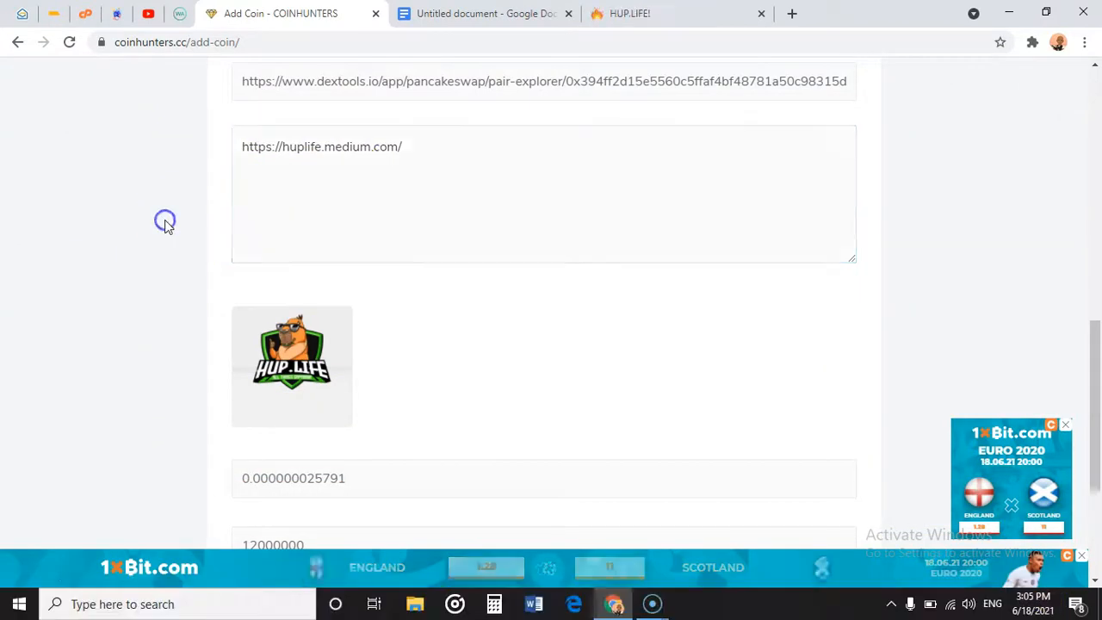
pyautogui.click(480, 141)
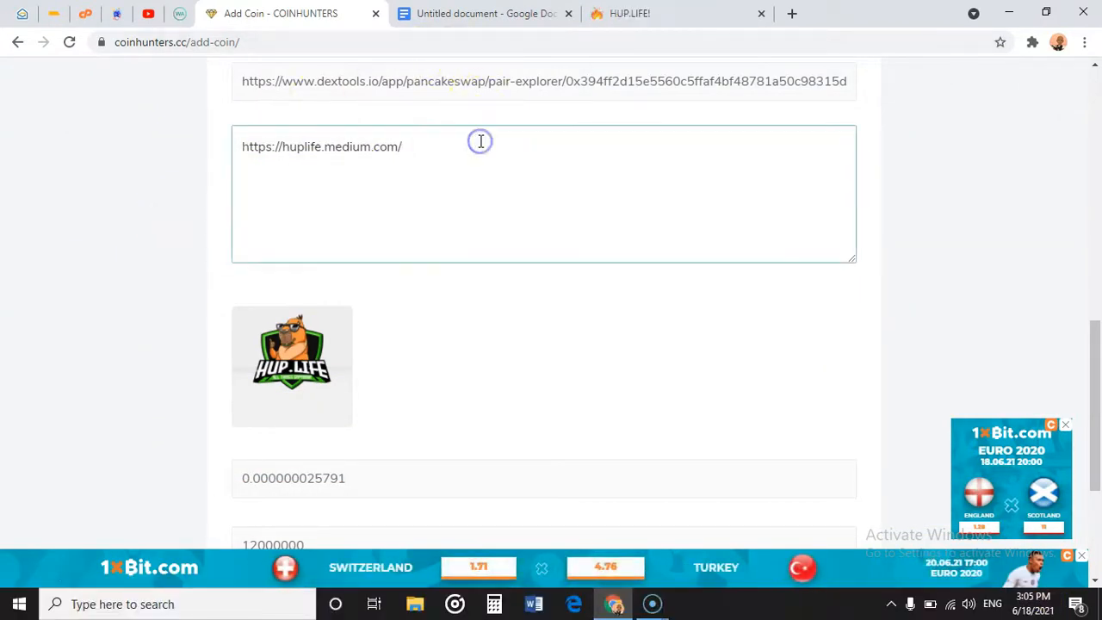
pyautogui.click(651, 13)
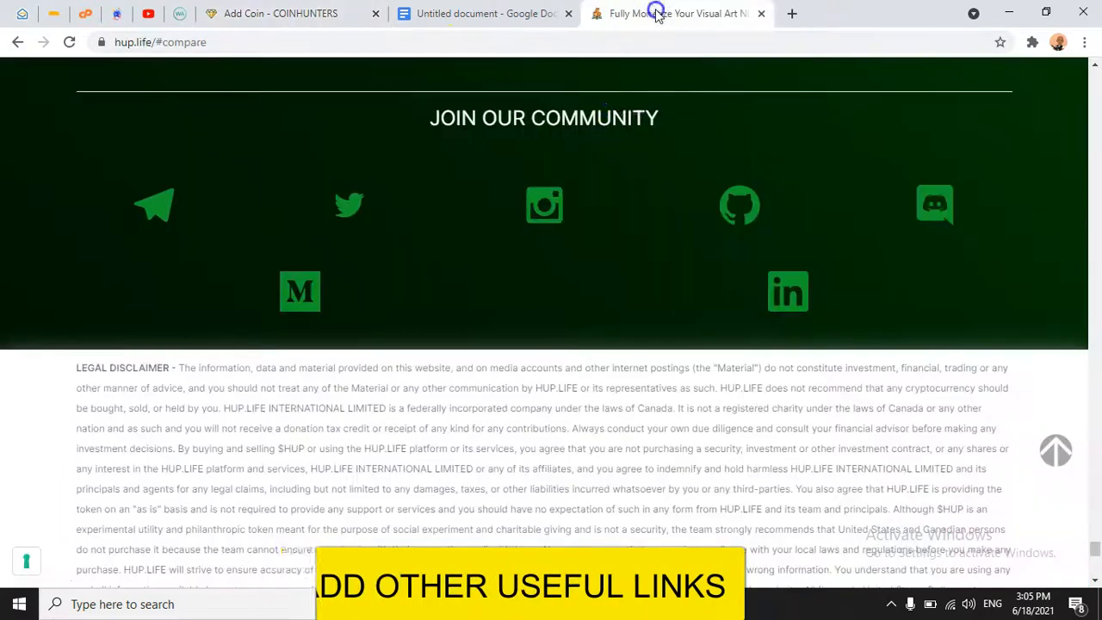
pyautogui.rightClick(349, 207)
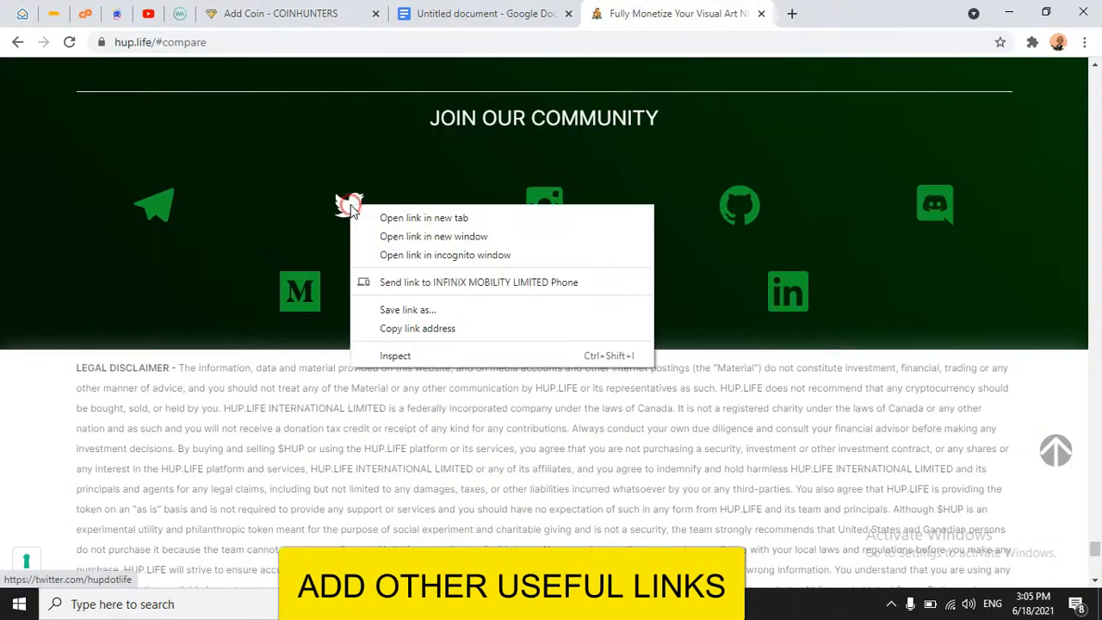
pyautogui.click(427, 327)
pyautogui.click(288, 12)
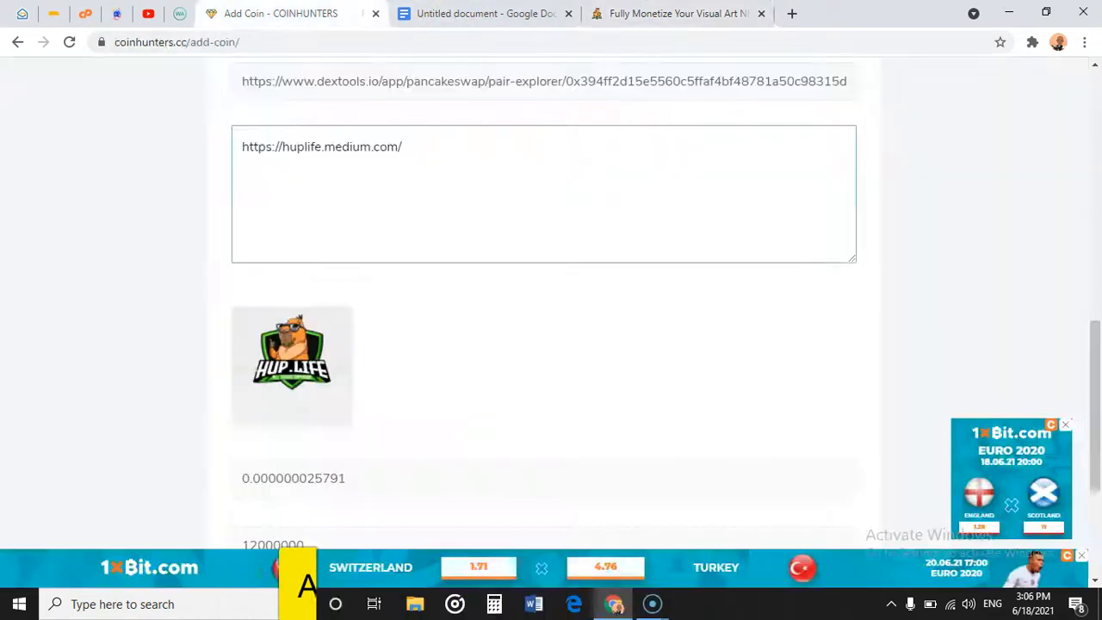
pyautogui.press('Return')
pyautogui.hotkey('ctrl', 'v')
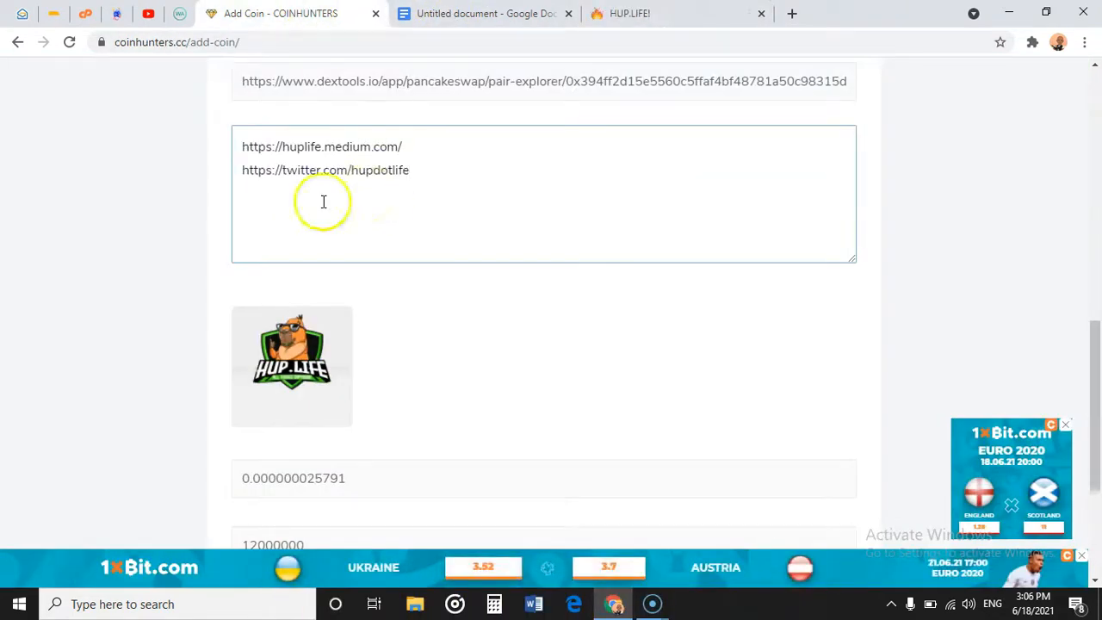
pyautogui.click(191, 240)
# Recheck the completed form and submit the coin listing request for Hup Life.
pyautogui.scroll(10, 191, 239)
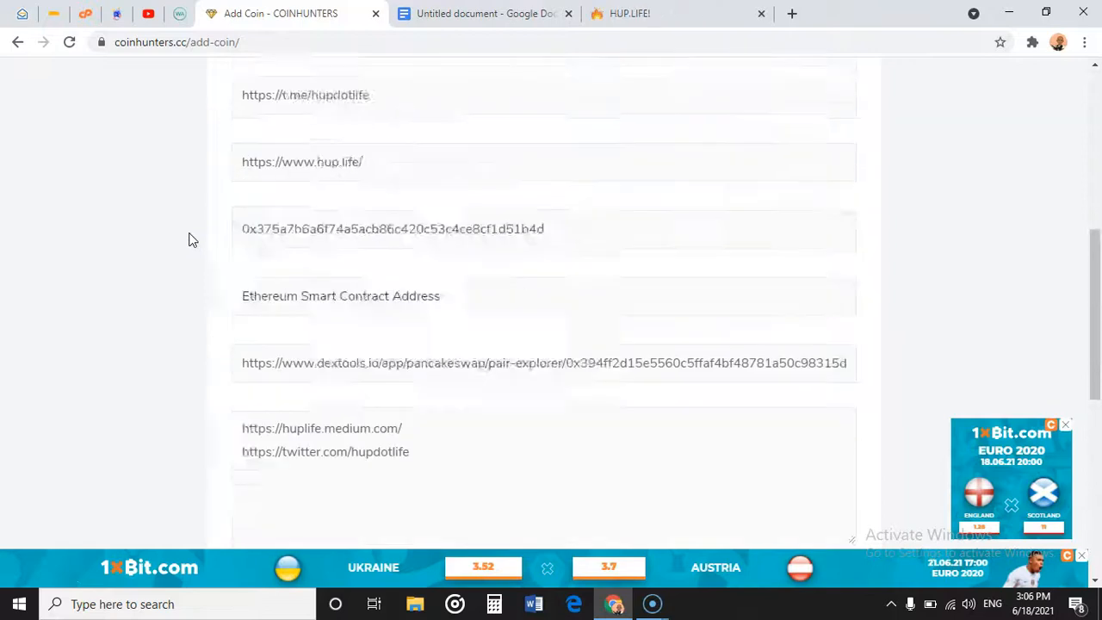
pyautogui.scroll(-10, 191, 239)
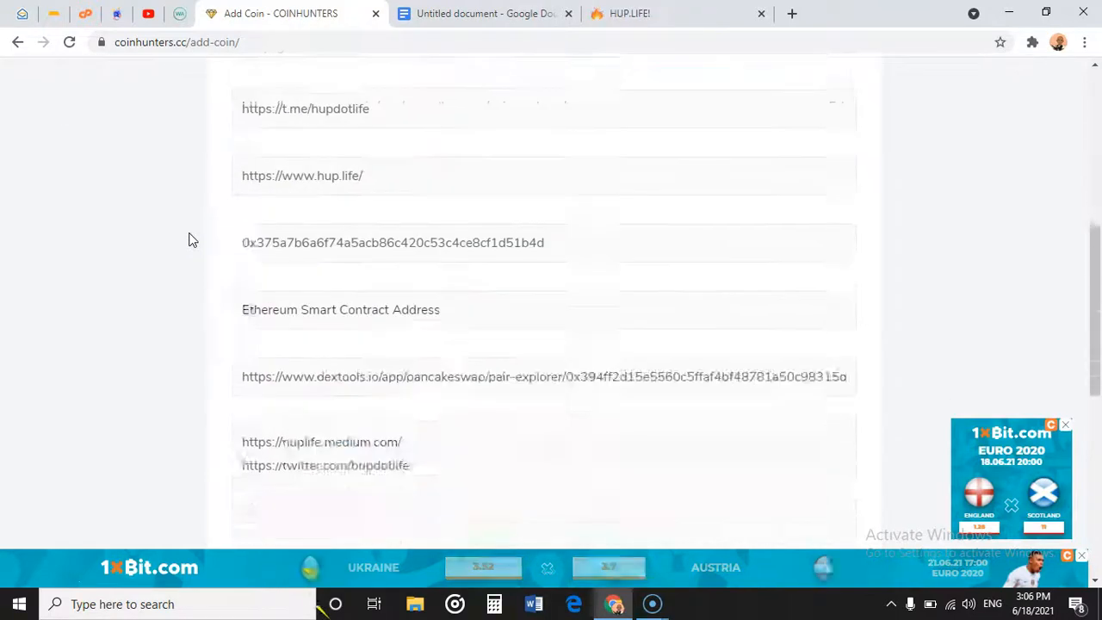
pyautogui.scroll(-1, 192, 239)
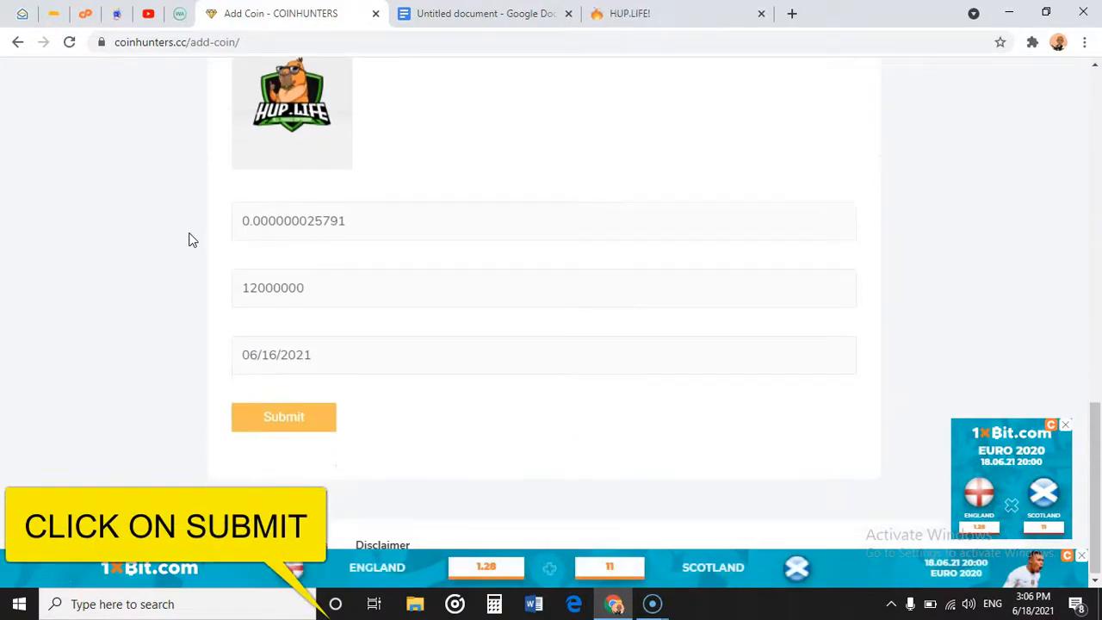
pyautogui.click(307, 418)
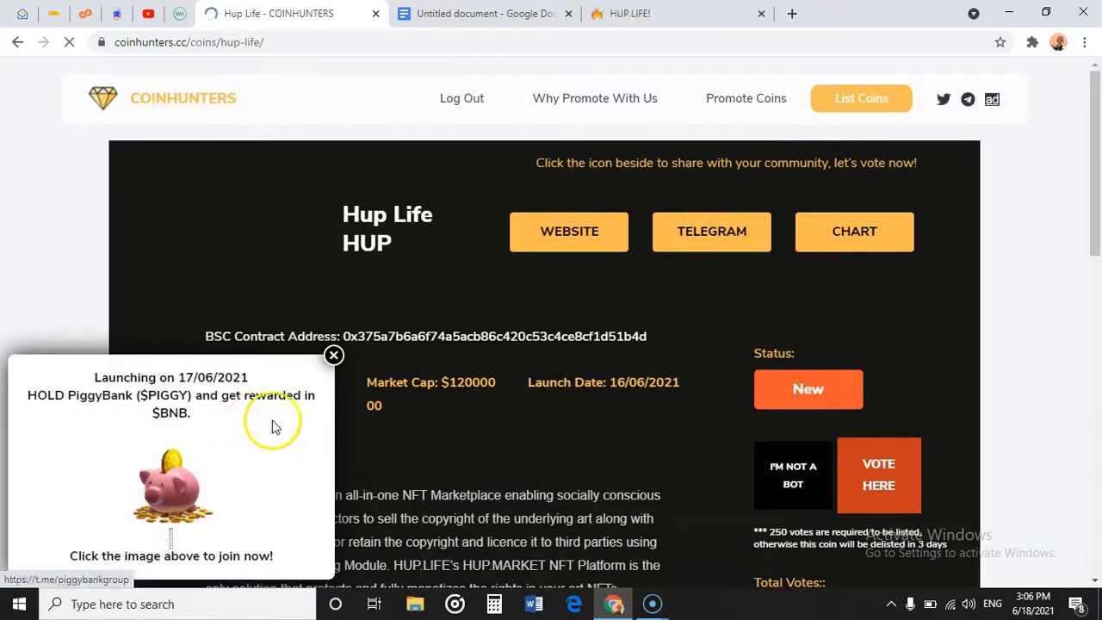
# Close the PiggyBank advert and review the contract address, price, market cap, launch date and description on the Hup Life listing page.
pyautogui.click(334, 355)
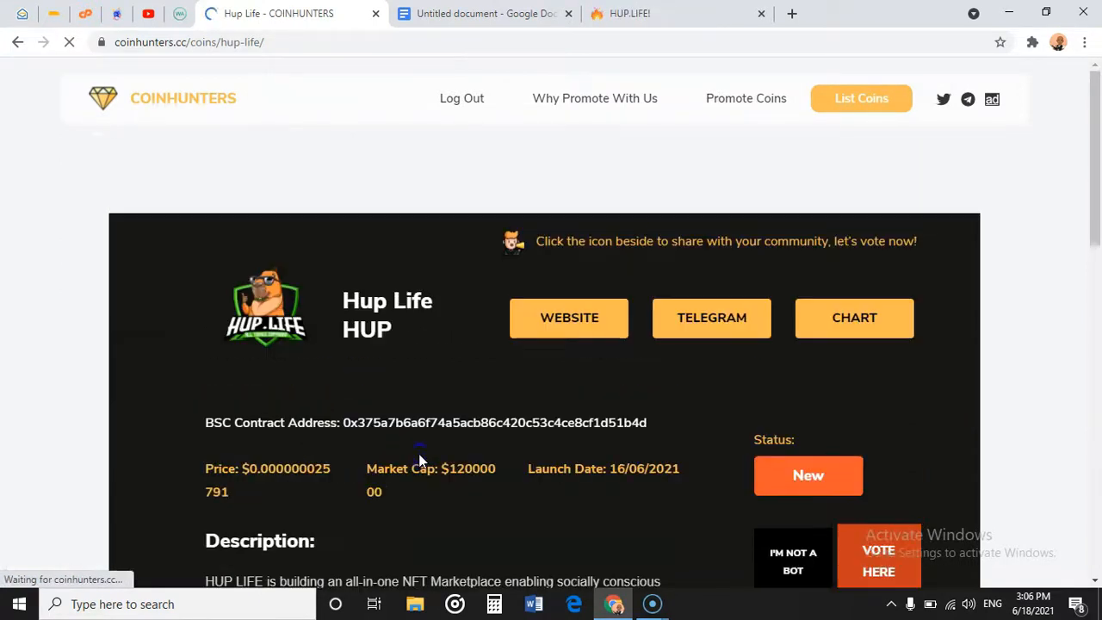
pyautogui.scroll(-3, 420, 461)
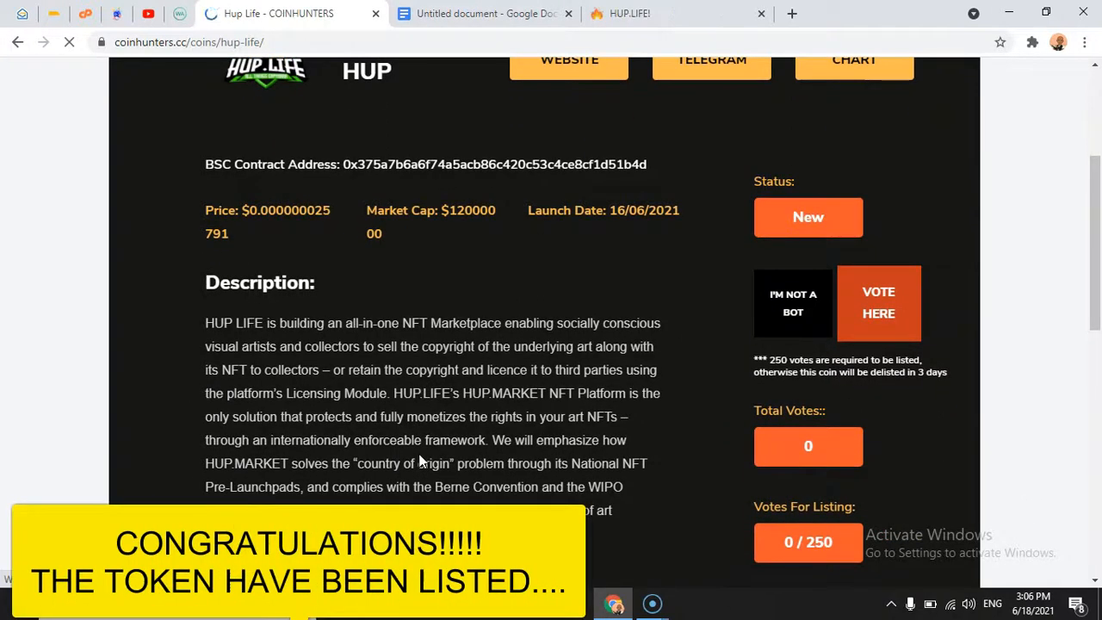
pyautogui.scroll(-1, 420, 461)
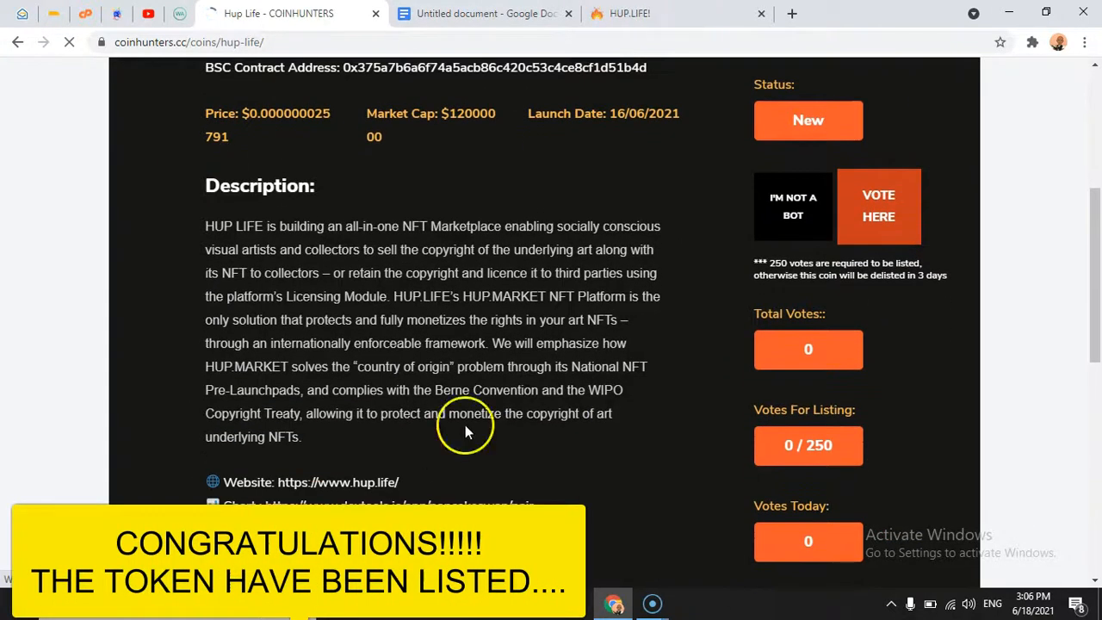
# Try to vote for Hup Life, dismiss the site's message, and check the project links on the listing page.
pyautogui.click(872, 218)
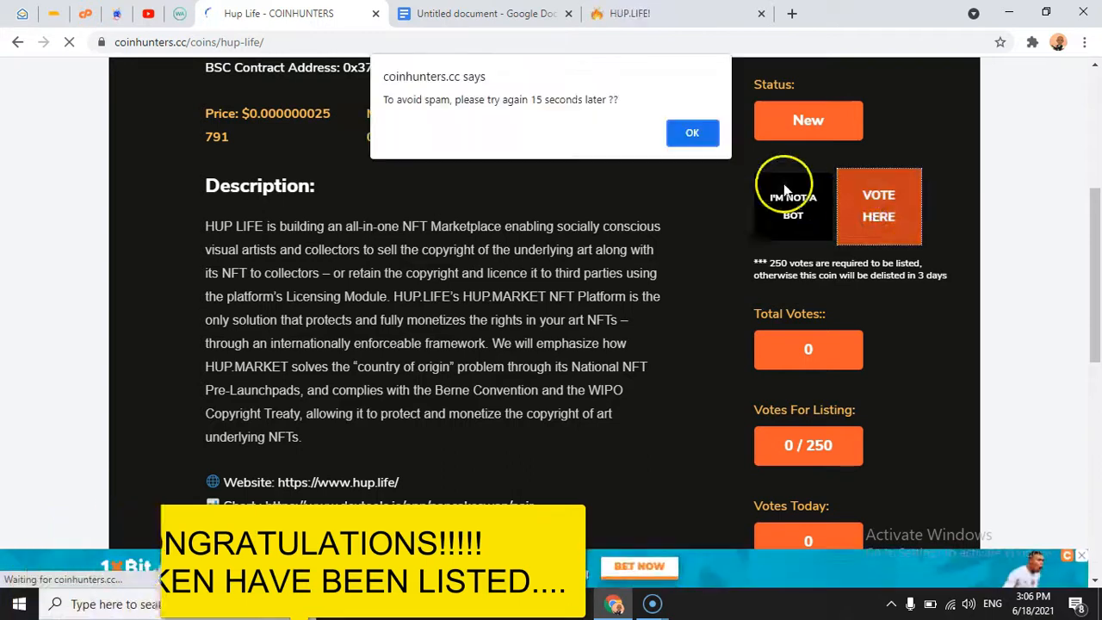
pyautogui.click(690, 135)
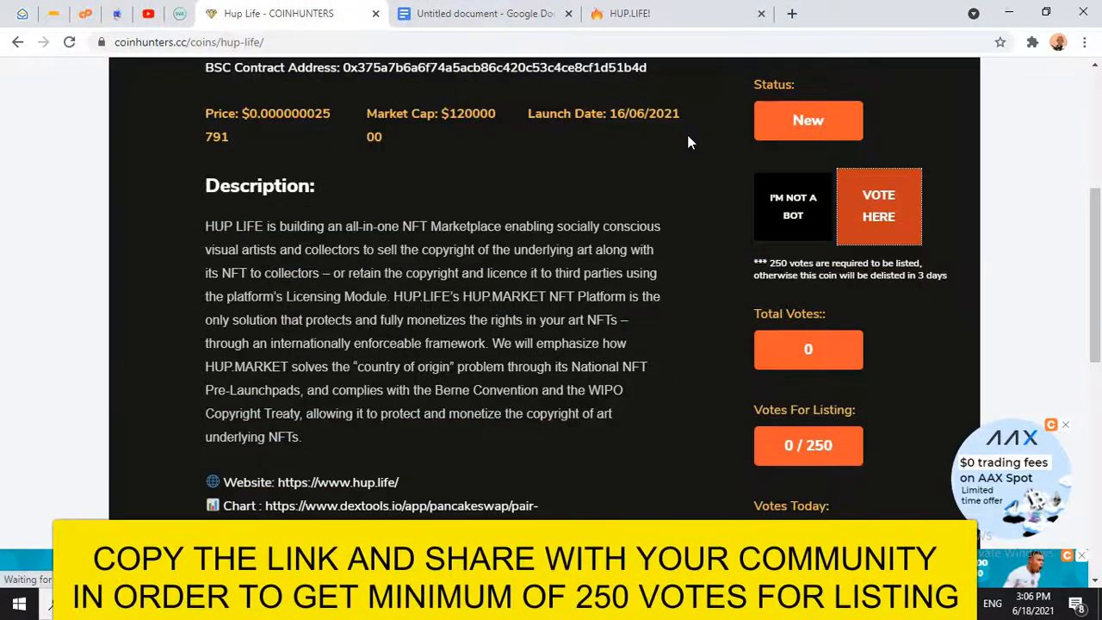
pyautogui.scroll(-5, 375, 275)
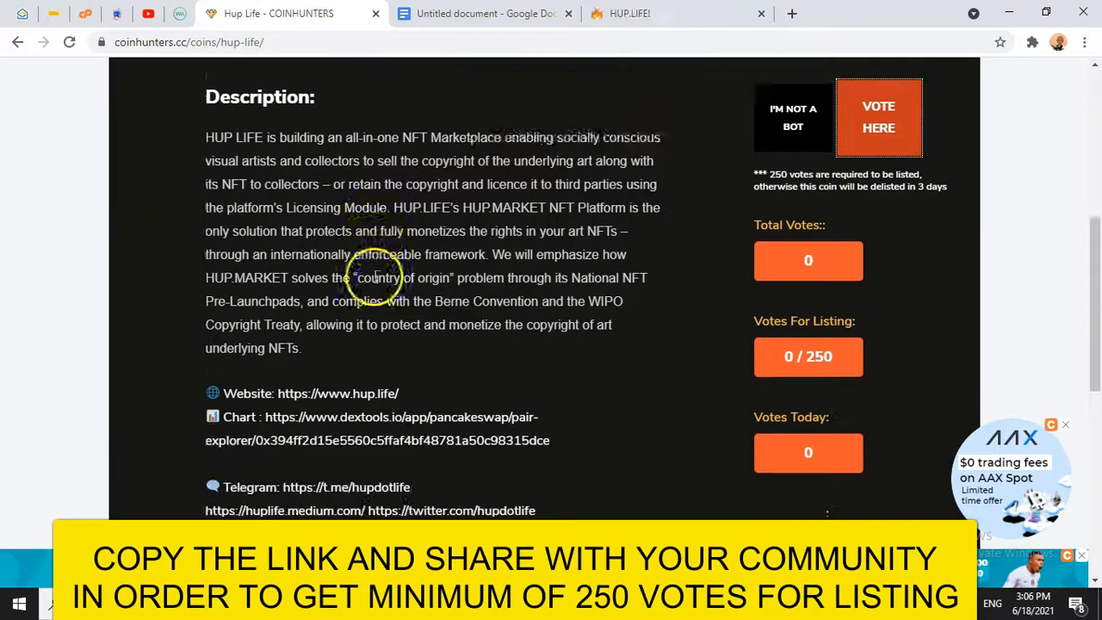
pyautogui.scroll(3, 375, 284)
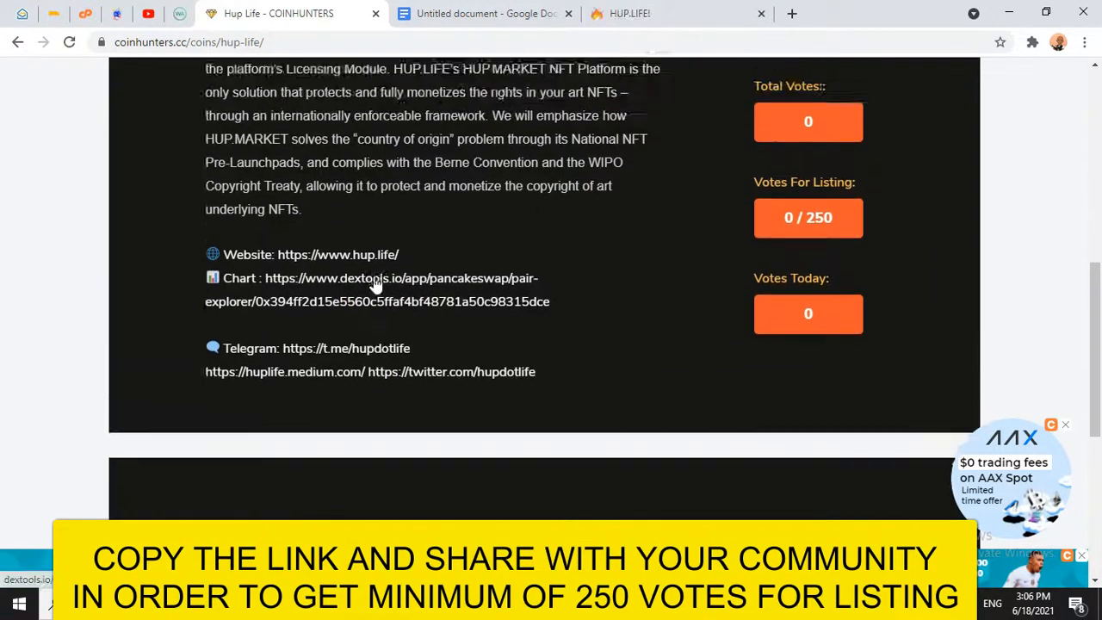
# Review the Hup Life listing's chart and social links, description, vote counters and 250-vote listing requirement.
pyautogui.click(340, 340)
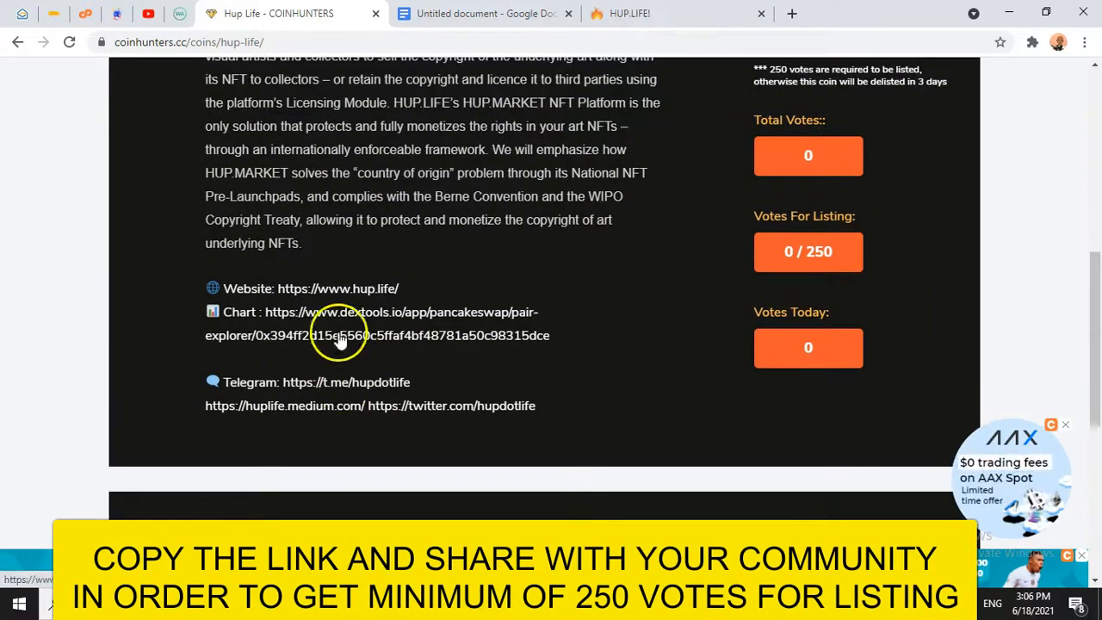
pyautogui.scroll(3, 410, 169)
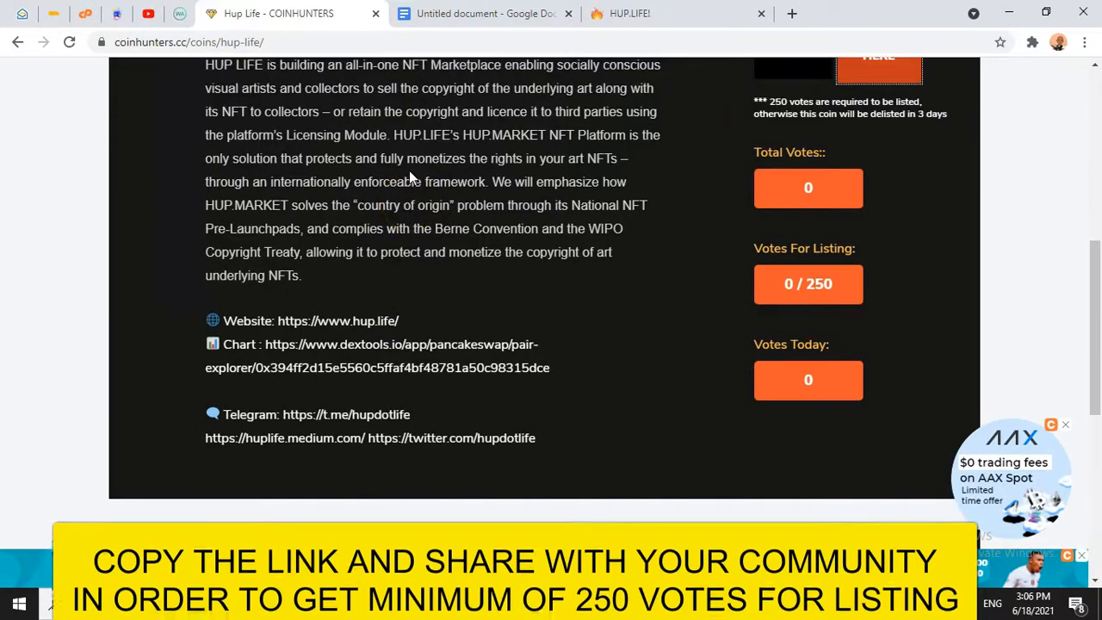
pyautogui.scroll(-2, 436, 252)
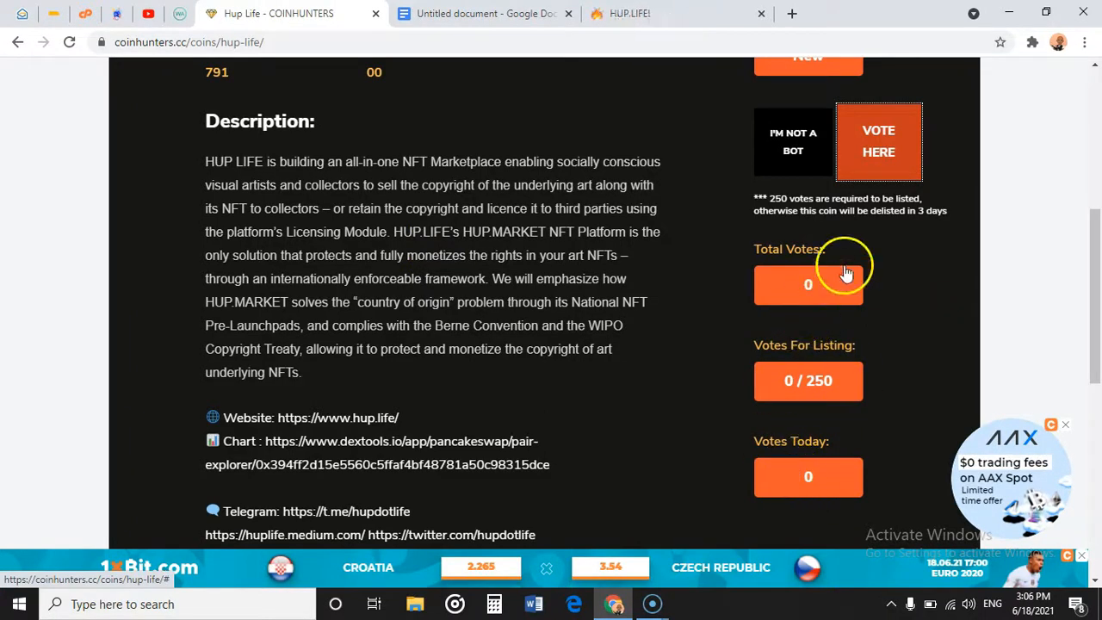
pyautogui.scroll(1, 730, 274)
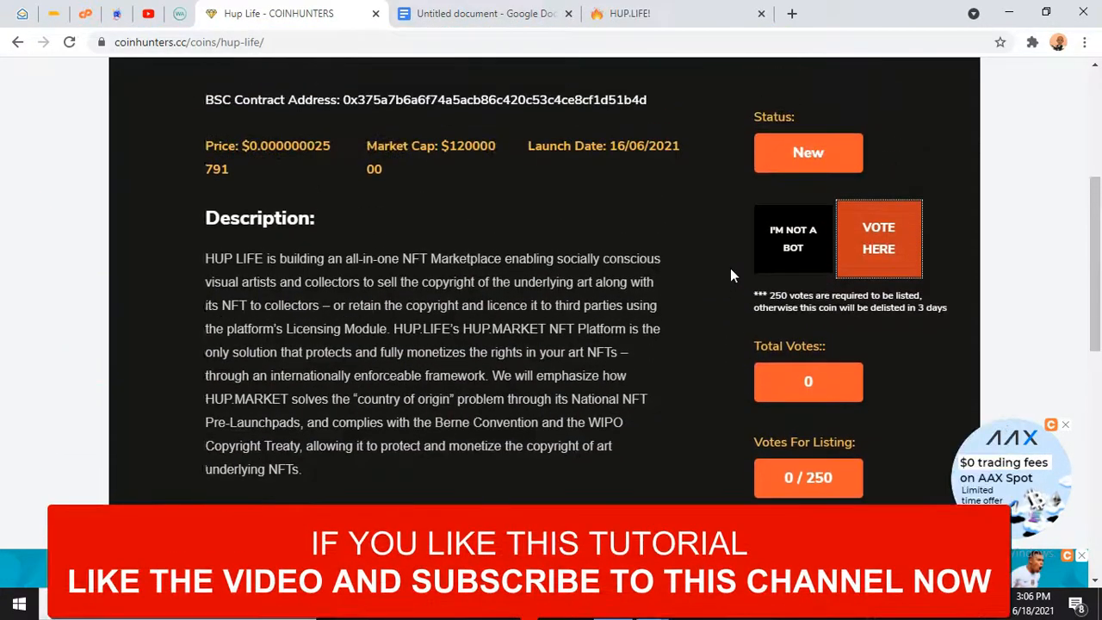
pyautogui.scroll(4, 730, 274)
# Close the separate HUP.LIFE! browser tab and test the website link on the Hup Life listing.
pyautogui.click(603, 334)
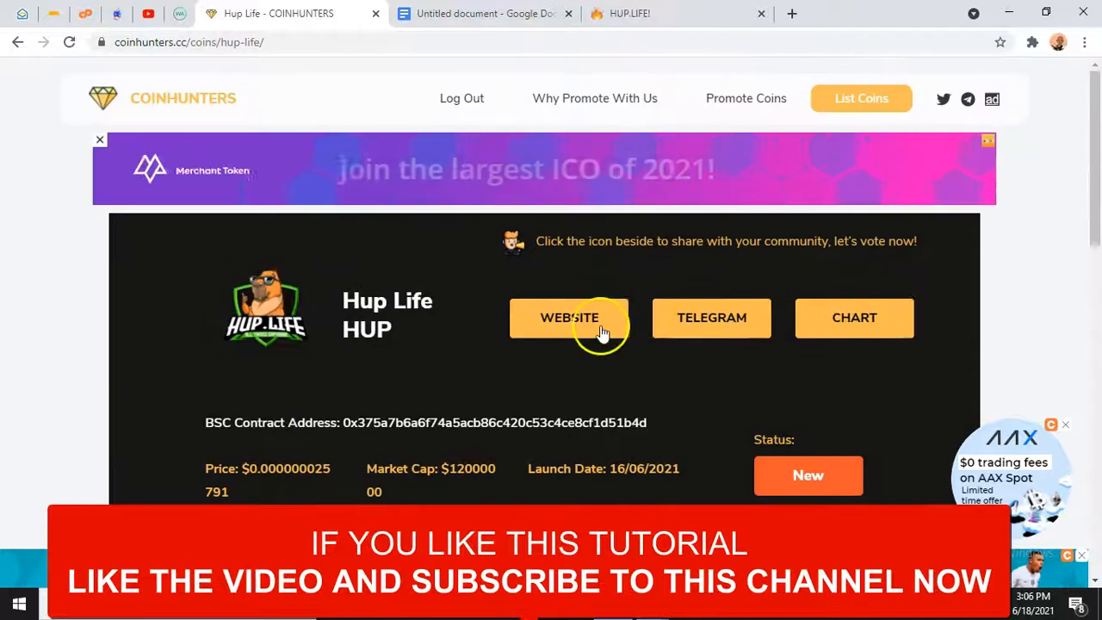
pyautogui.click(758, 15)
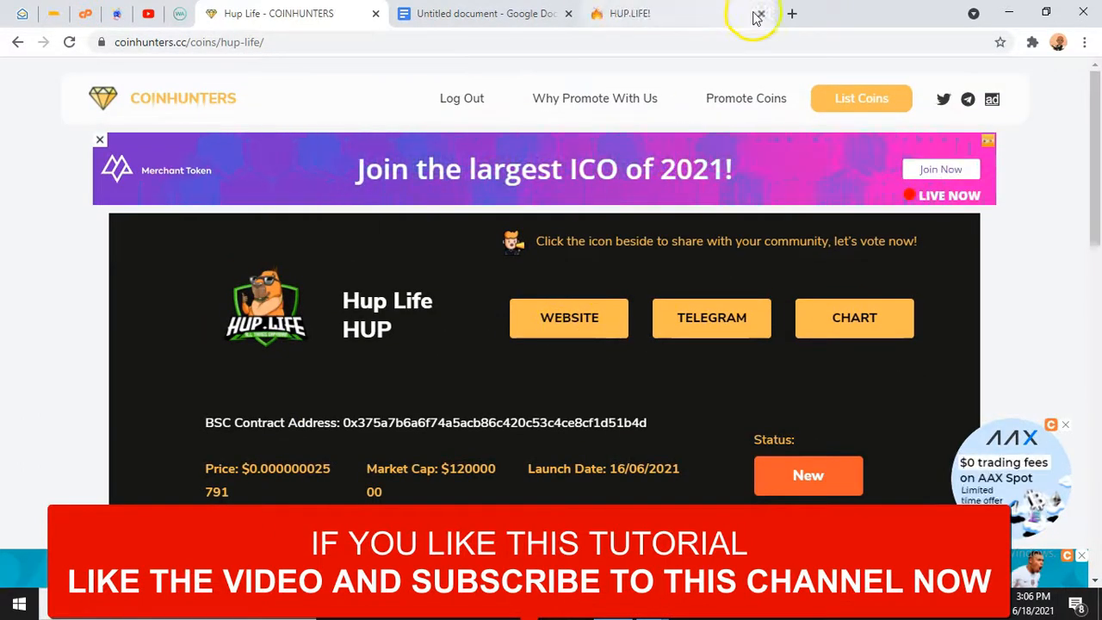
pyautogui.click(757, 14)
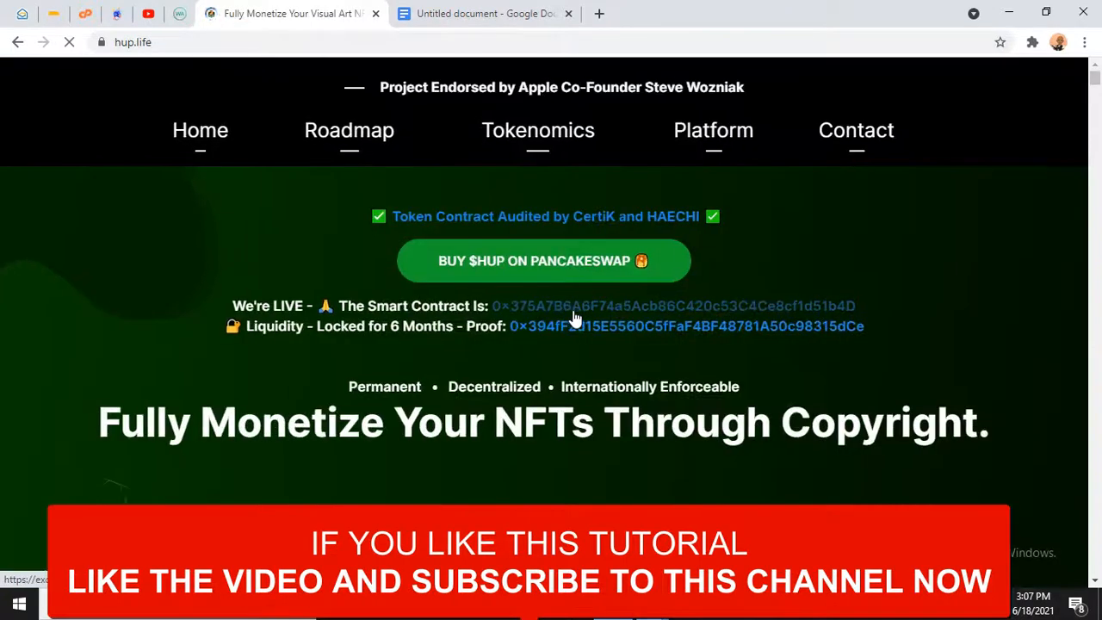
# Check the hup.life home page and return to the Hup Life listing on CoinHunters.
pyautogui.click(382, 269)
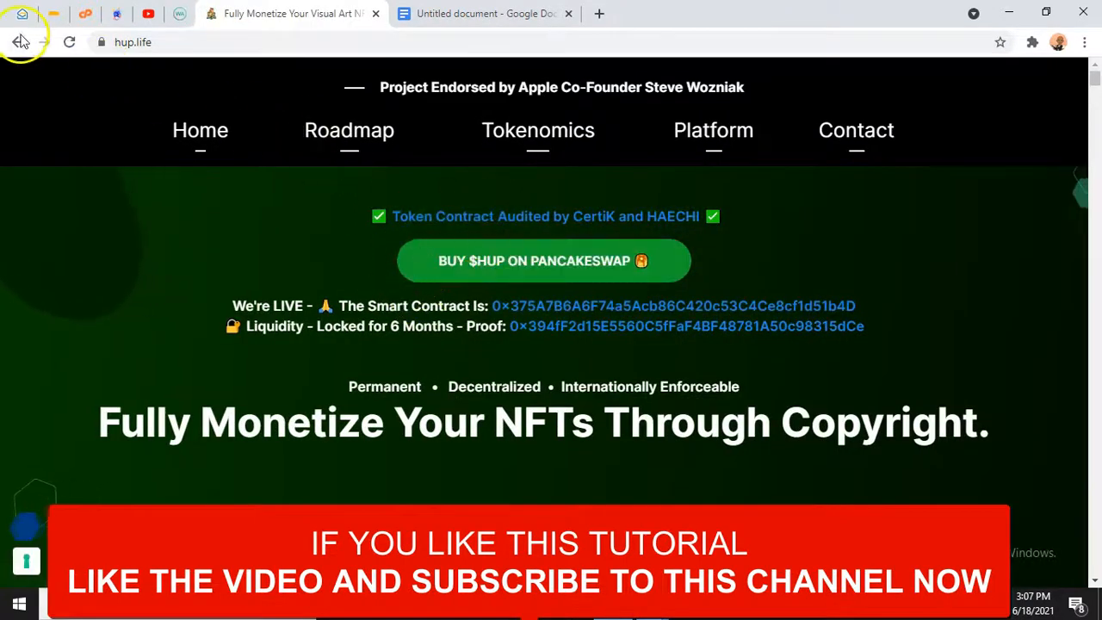
pyautogui.click(17, 43)
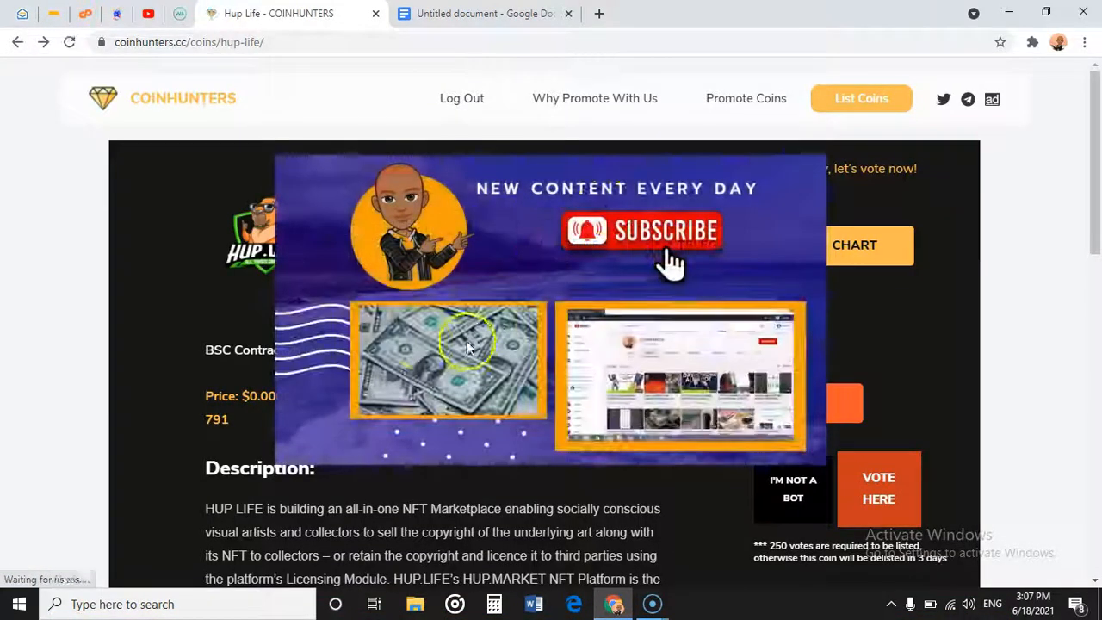
pyautogui.click(231, 417)
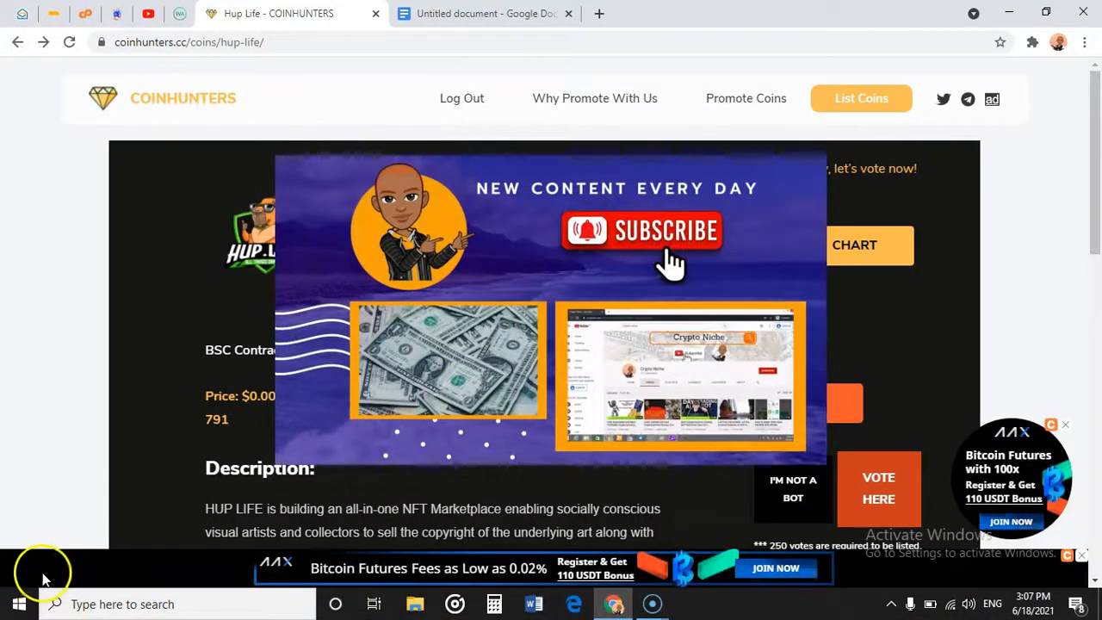